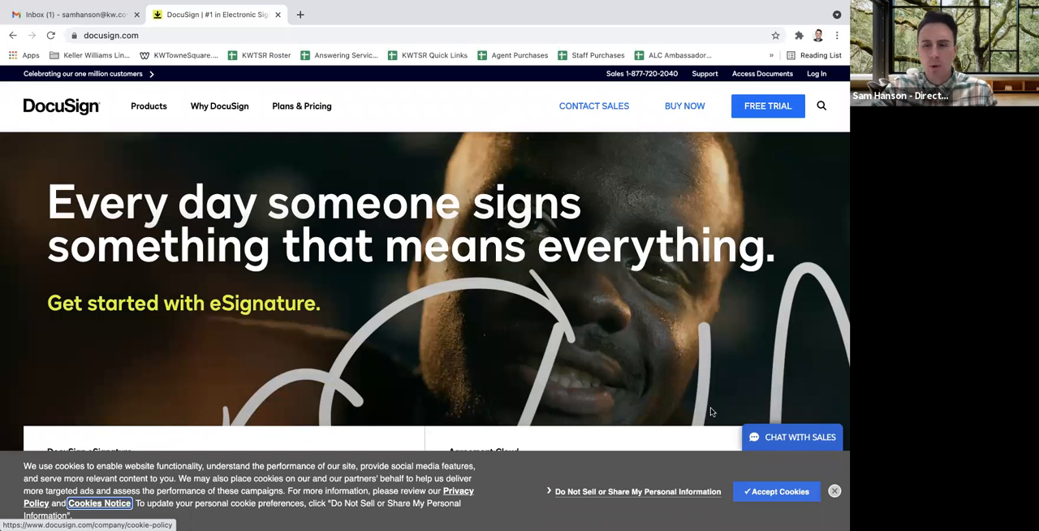
# Accept the website's cookies and open the DocuSign account login
pyautogui.click(794, 494)
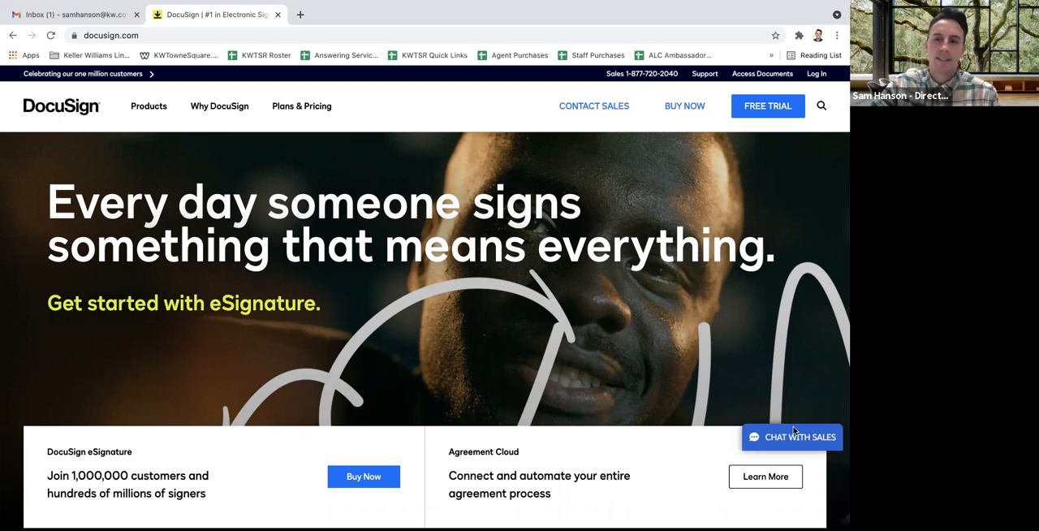
pyautogui.click(817, 75)
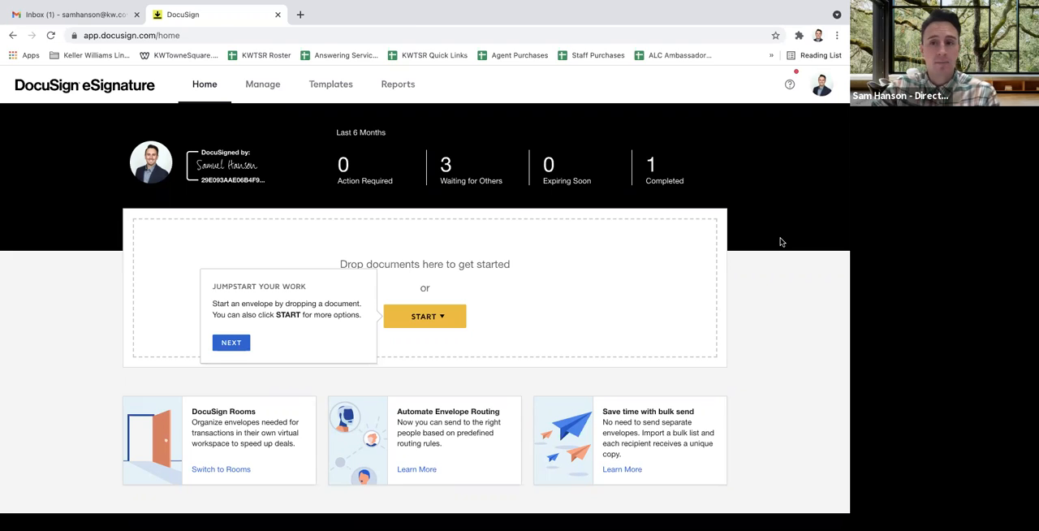
# Switch from eSignature to DocuSign Rooms and open the list of active rooms
pyautogui.click(822, 88)
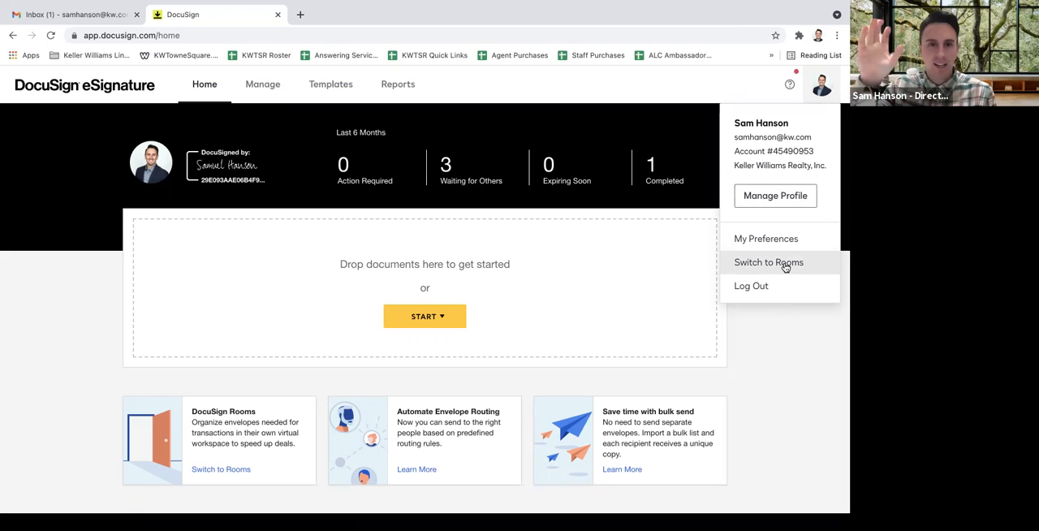
pyautogui.click(789, 263)
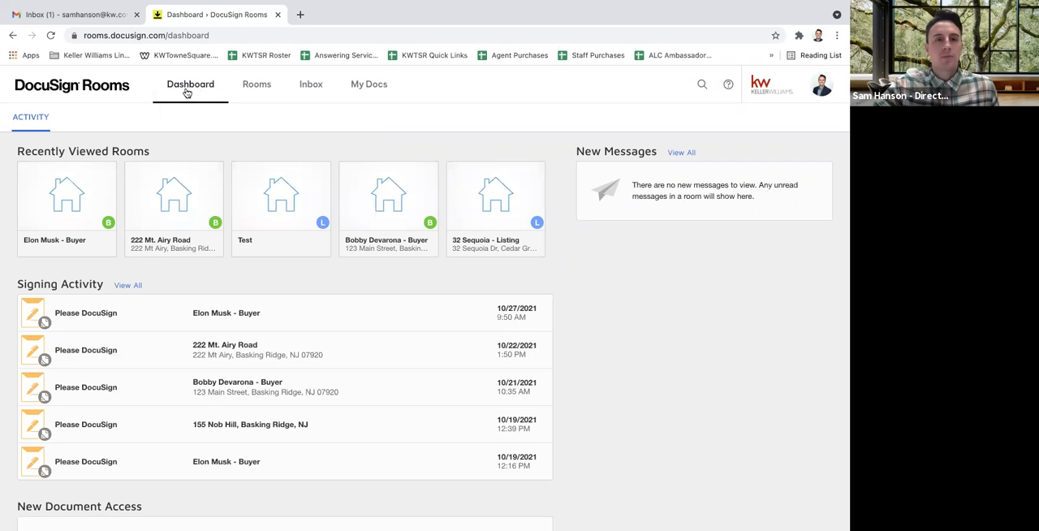
pyautogui.click(251, 87)
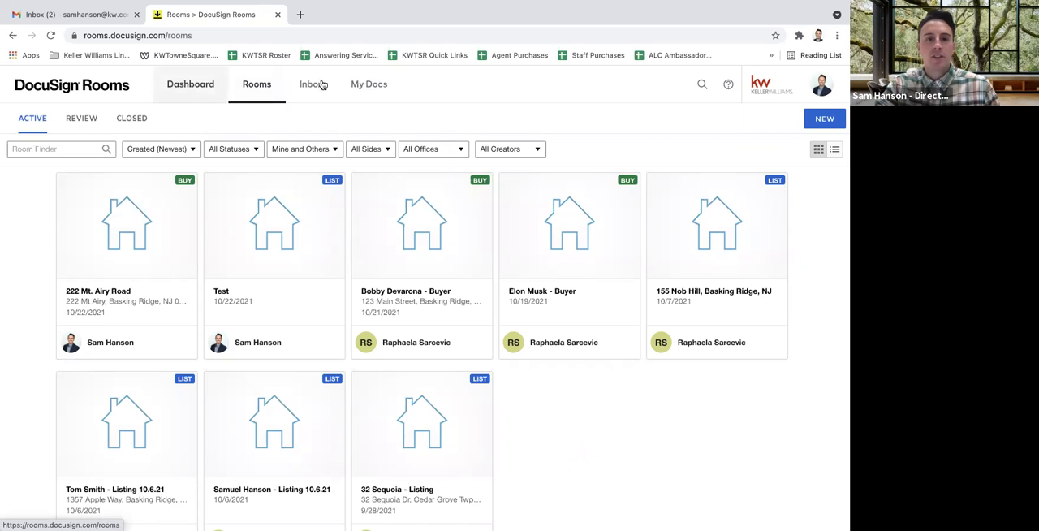
# Look through the Personal, Forms and Form Templates sections of My Docs, leaving the new-template form selection unused
pyautogui.click(375, 86)
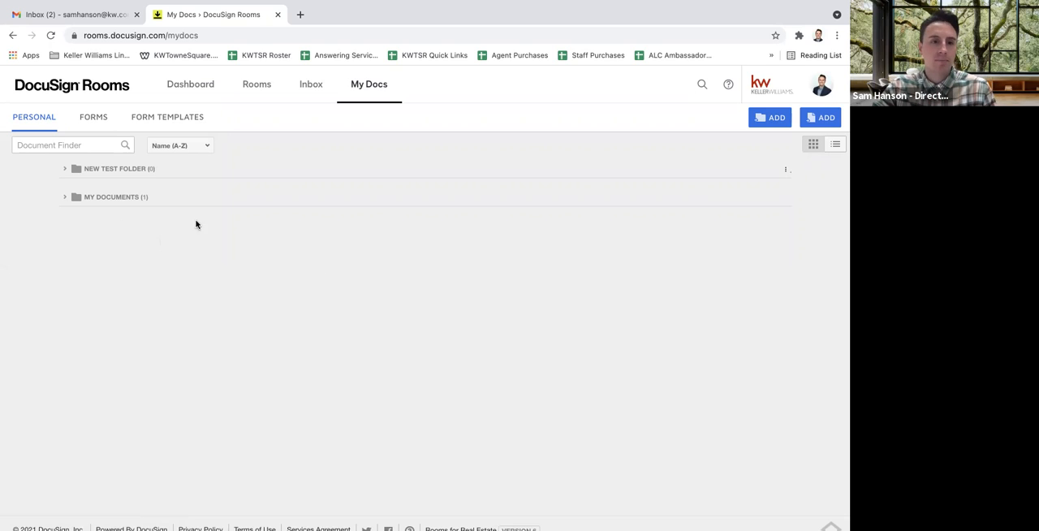
pyautogui.click(97, 119)
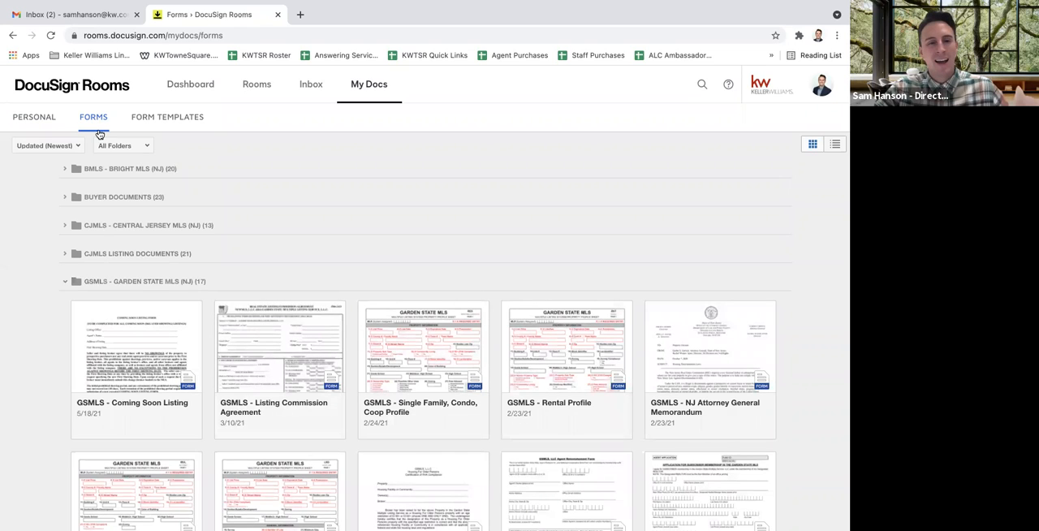
pyautogui.click(170, 125)
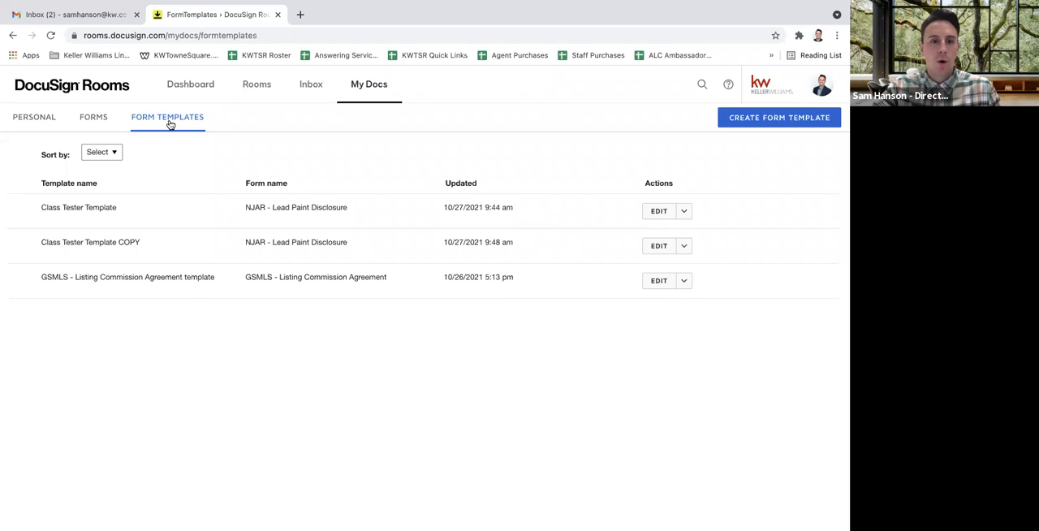
pyautogui.click(792, 124)
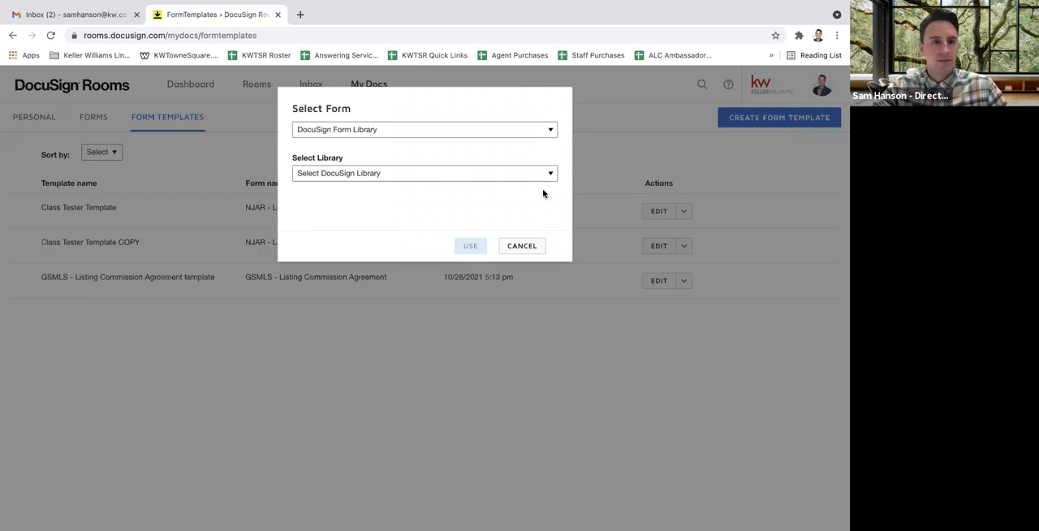
pyautogui.click(524, 246)
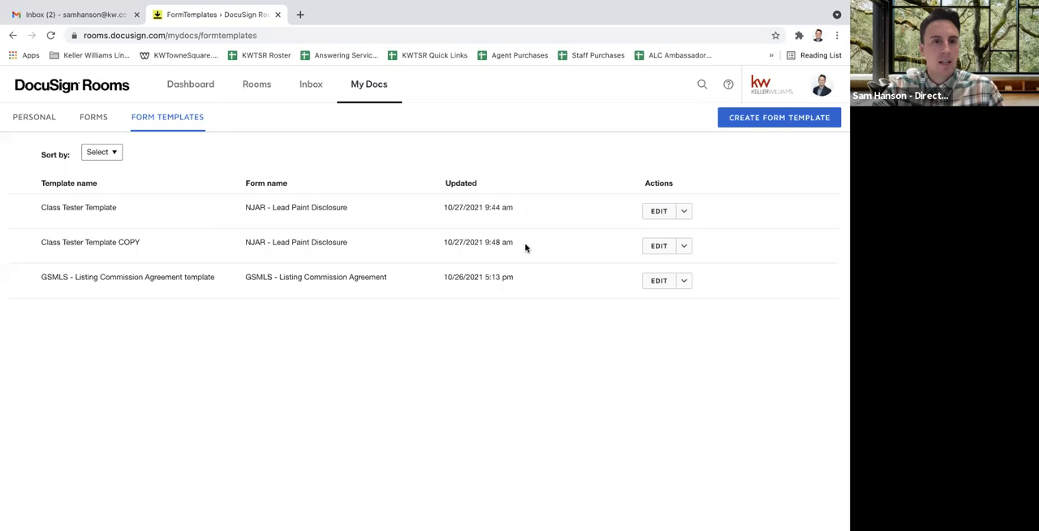
# Return to the personal documents and check which sources are offered for adding a document
pyautogui.click(99, 121)
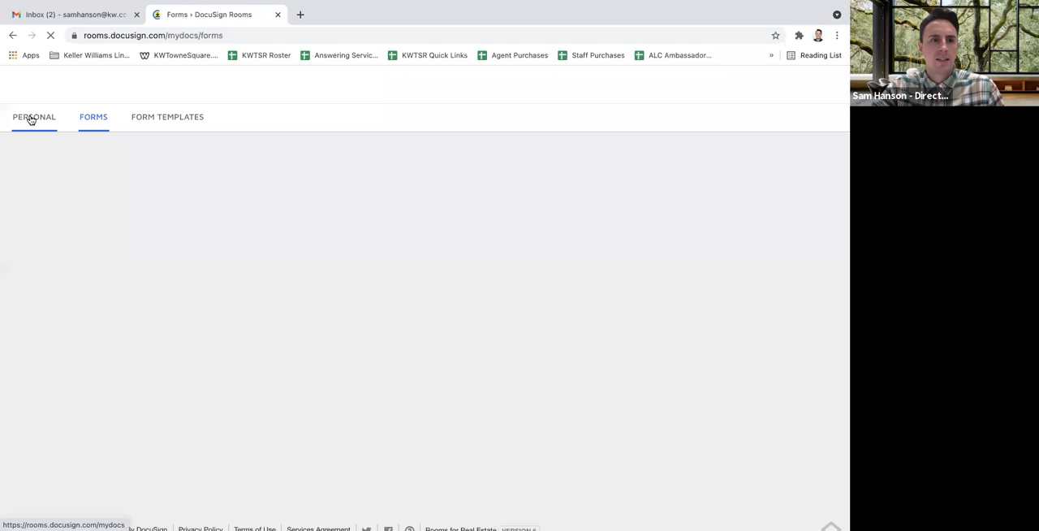
pyautogui.click(29, 119)
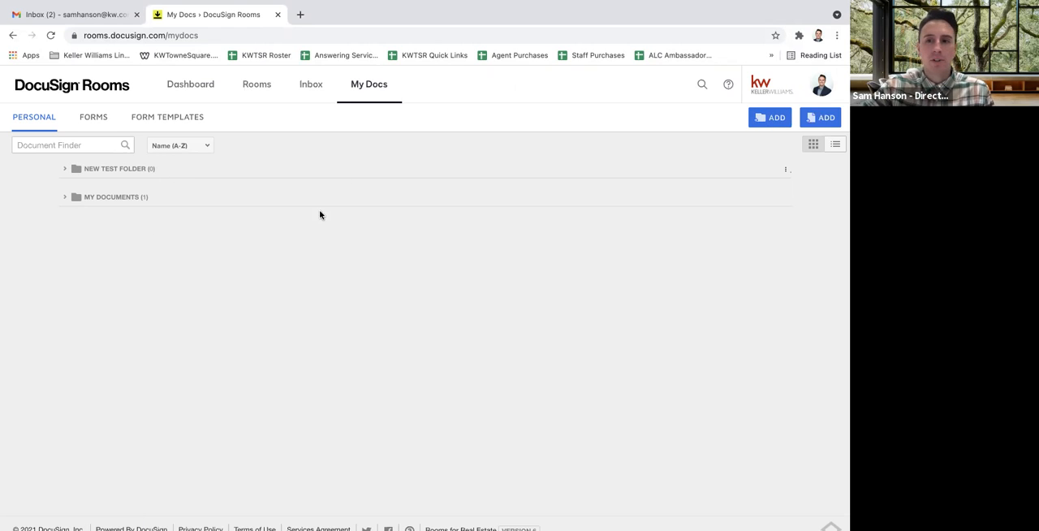
pyautogui.click(825, 119)
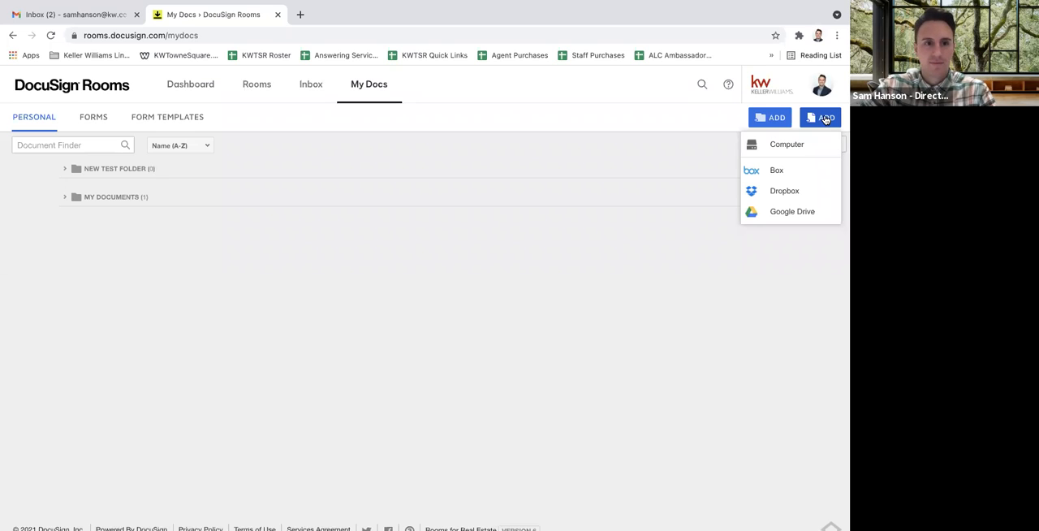
pyautogui.click(727, 274)
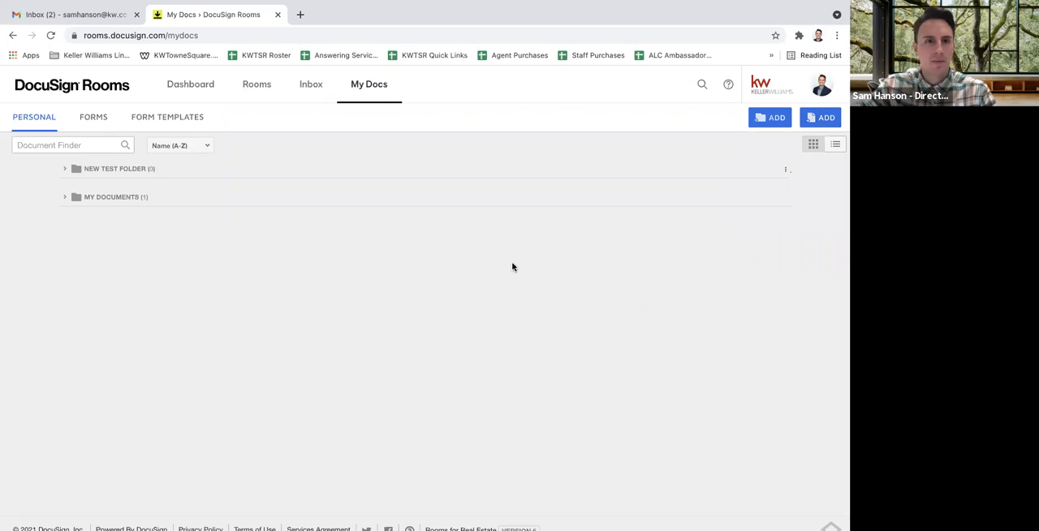
pyautogui.click(175, 119)
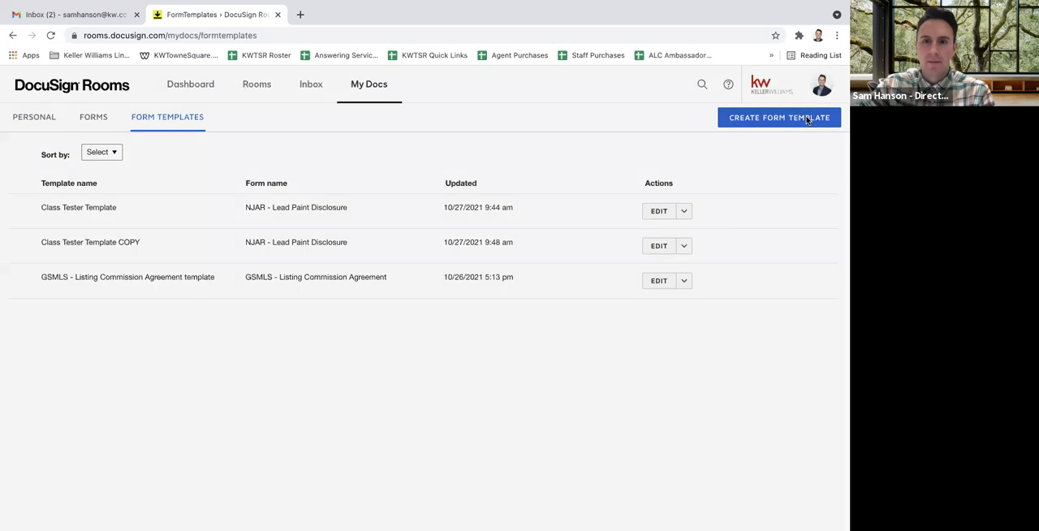
pyautogui.click(808, 119)
pyautogui.click(505, 132)
pyautogui.click(505, 130)
pyautogui.click(531, 245)
# Return to the personal documents and view the contents of the My Documents folder
pyautogui.click(38, 123)
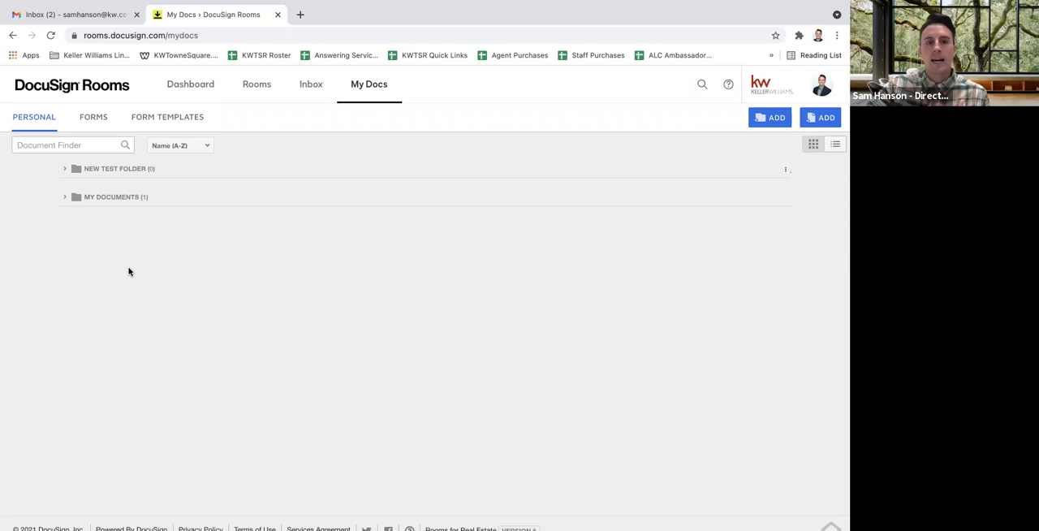
pyautogui.click(95, 196)
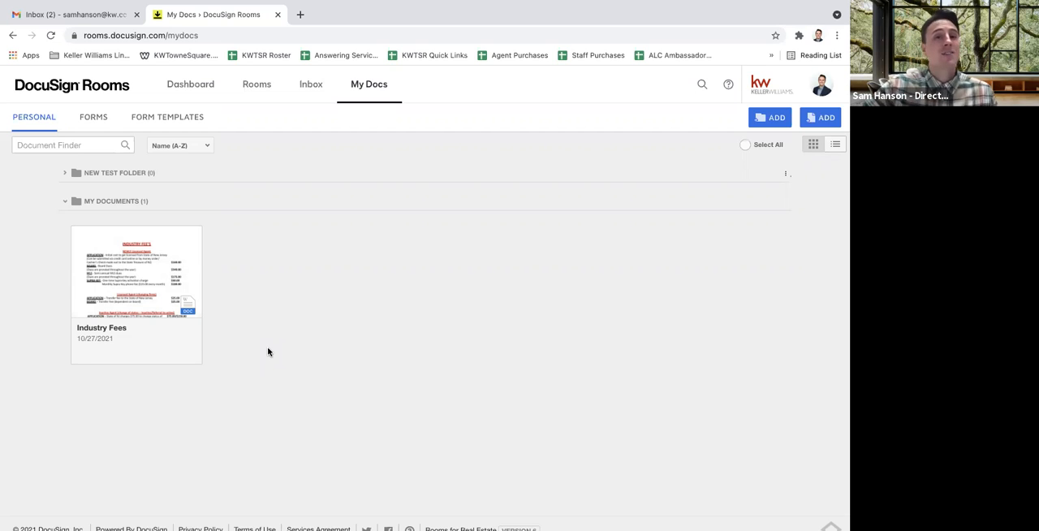
# Start a new form template and choose DocuSign Form Group as the form source
pyautogui.click(183, 121)
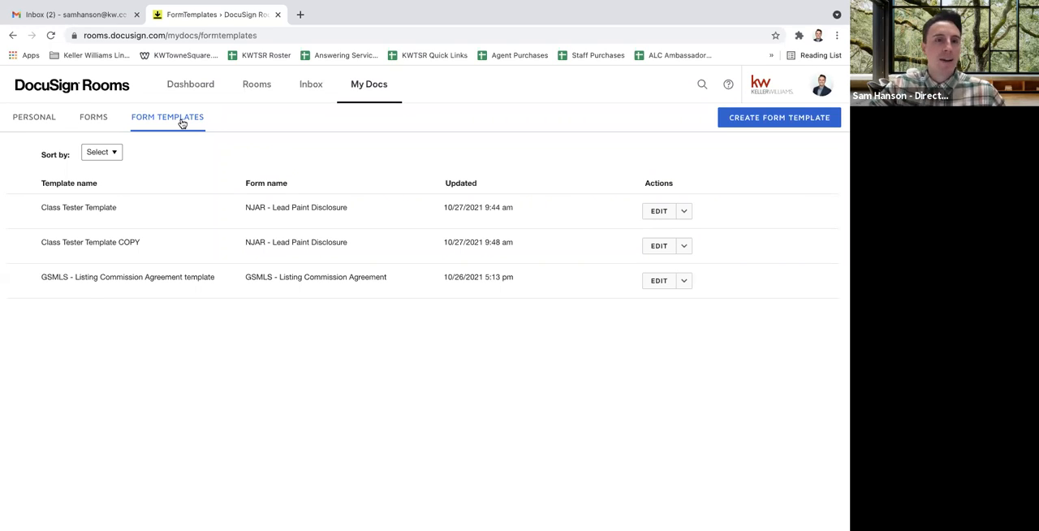
pyautogui.click(815, 119)
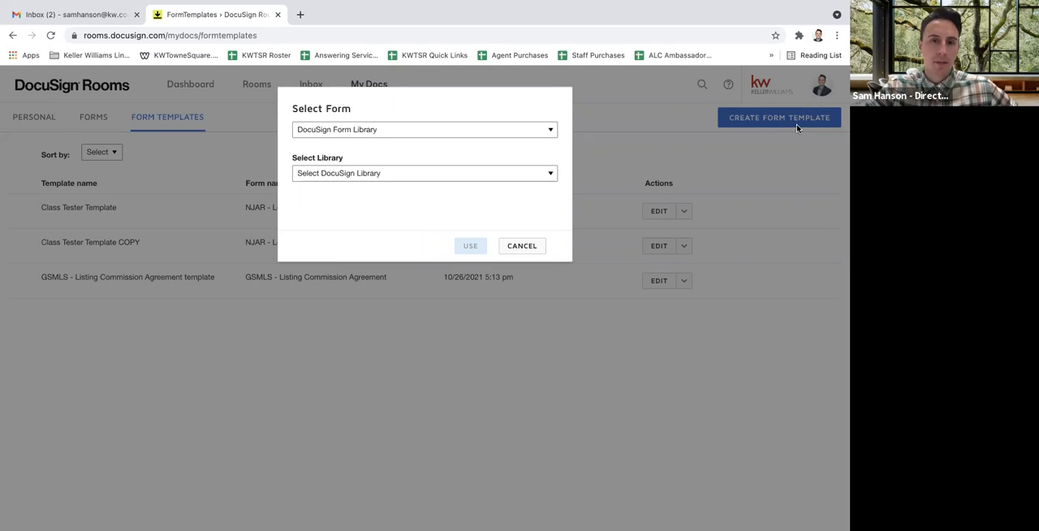
pyautogui.click(341, 132)
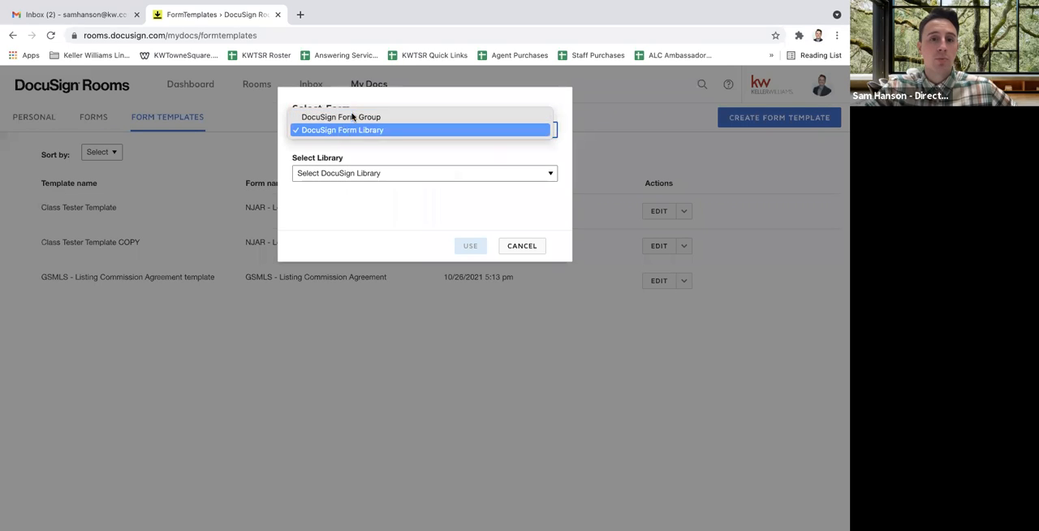
pyautogui.click(360, 103)
pyautogui.click(361, 129)
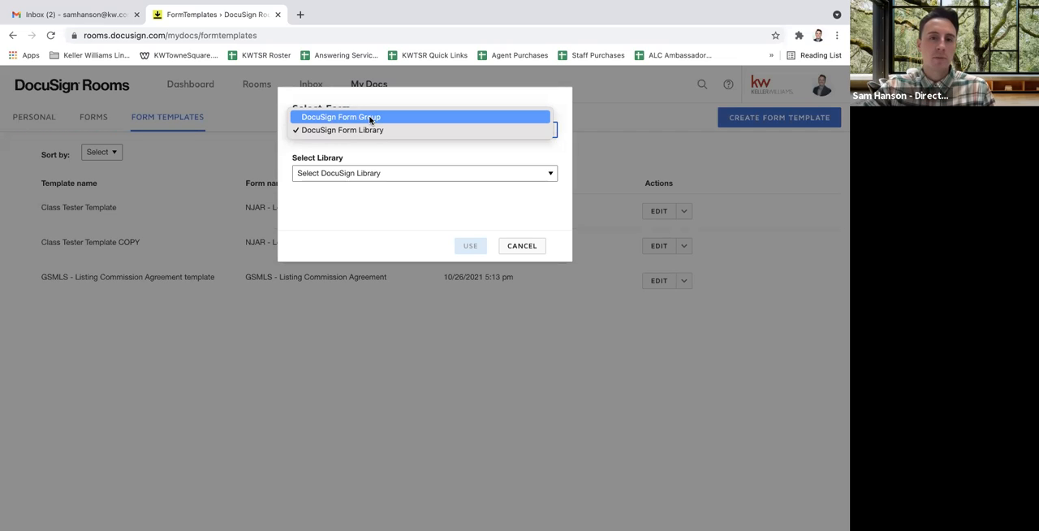
pyautogui.click(370, 119)
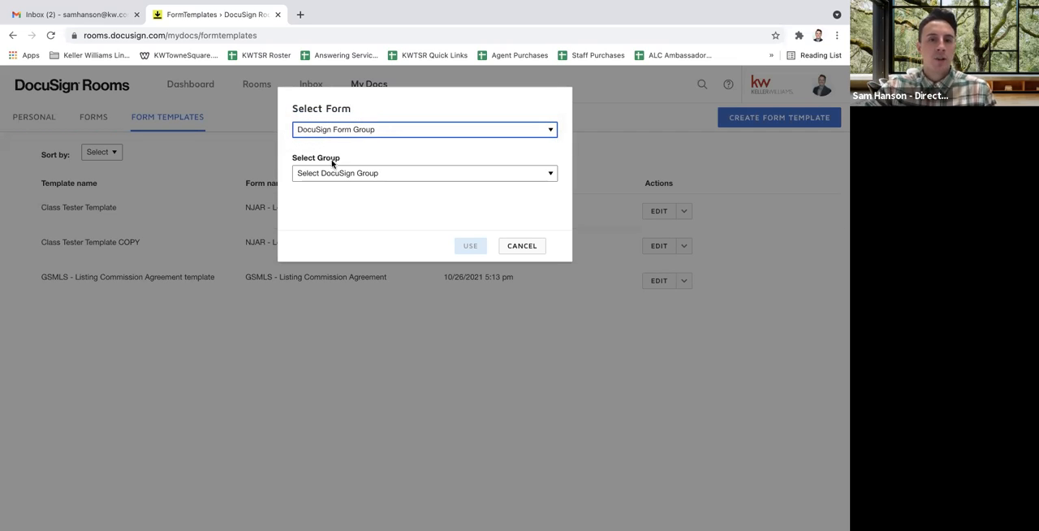
# Choose GSMLS Listing Documents as the form group for the new template
pyautogui.click(390, 175)
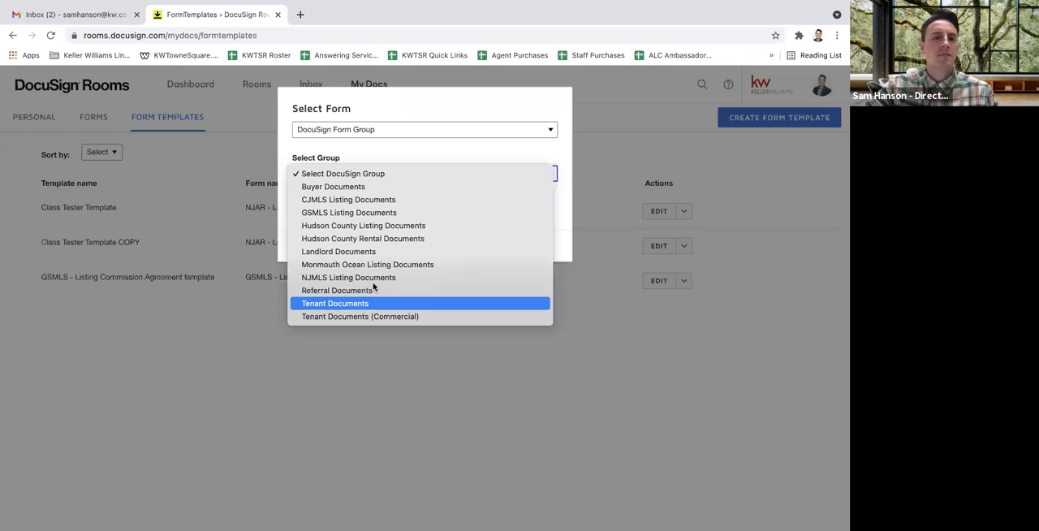
pyautogui.click(376, 200)
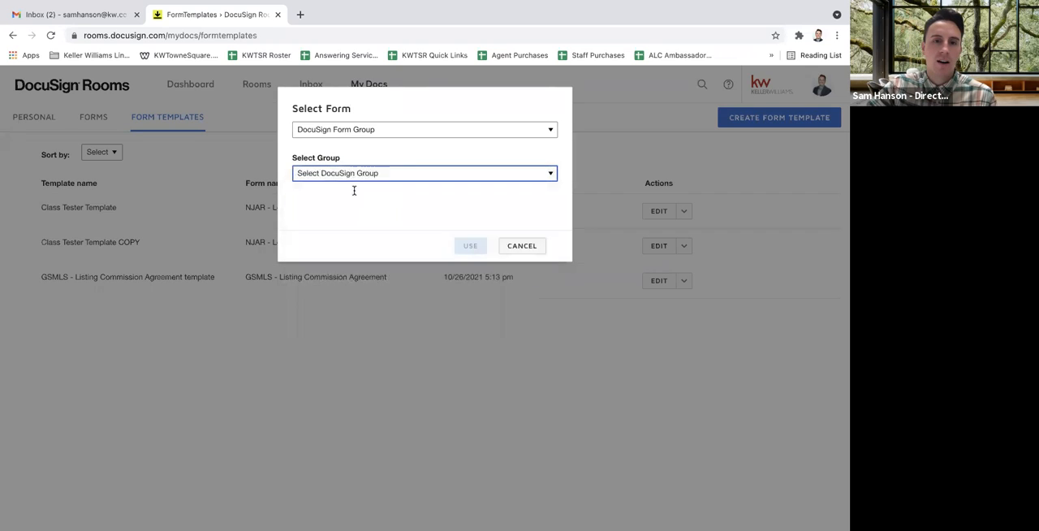
pyautogui.click(351, 174)
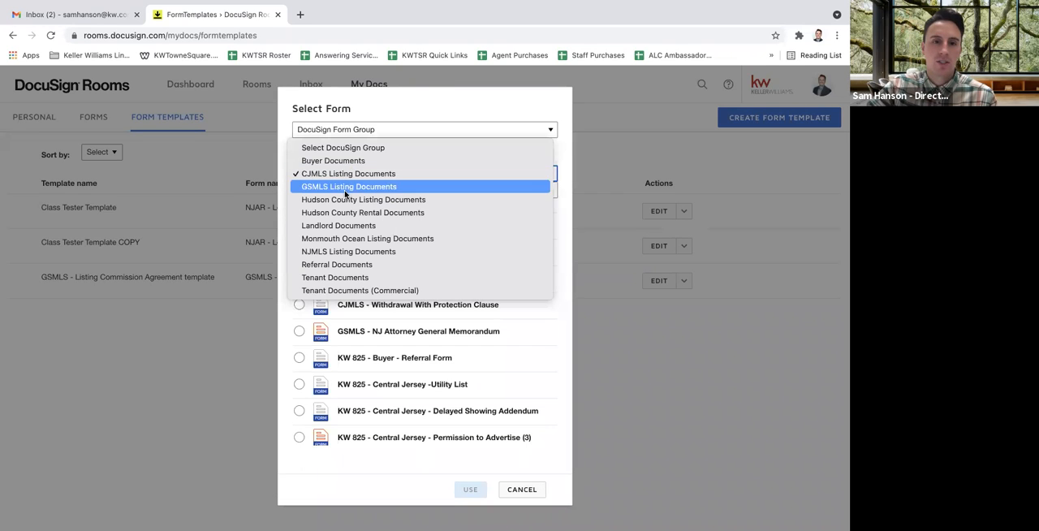
pyautogui.click(347, 187)
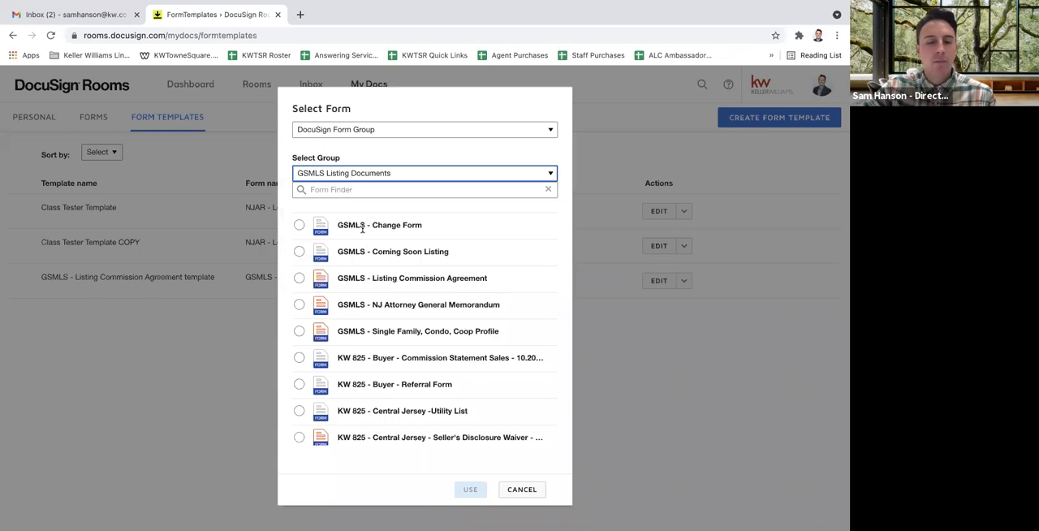
# Create the template from the GSMLS - Listing Commission Agreement form
pyautogui.scroll(-5, 357, 410)
pyautogui.scroll(-3, 357, 410)
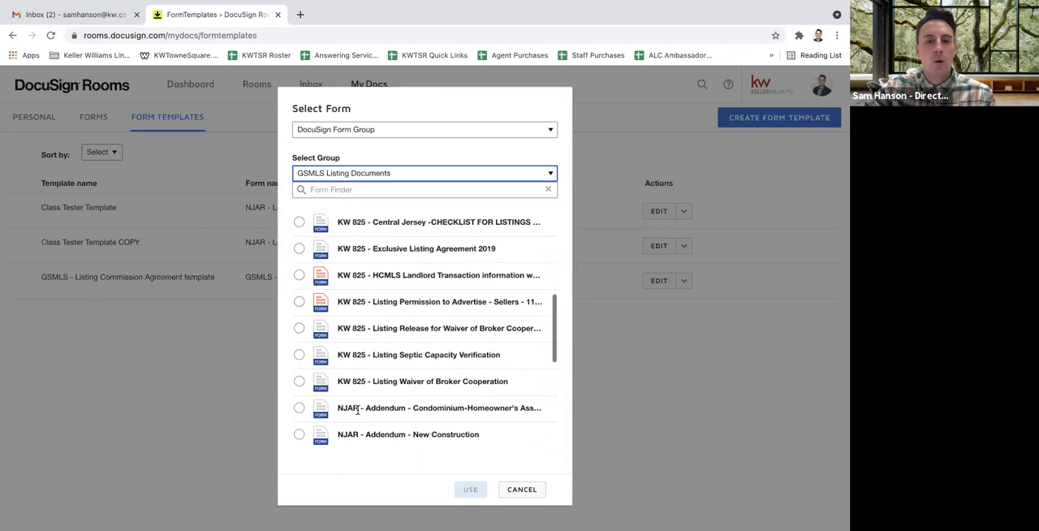
pyautogui.scroll(5, 357, 412)
pyautogui.scroll(3, 357, 413)
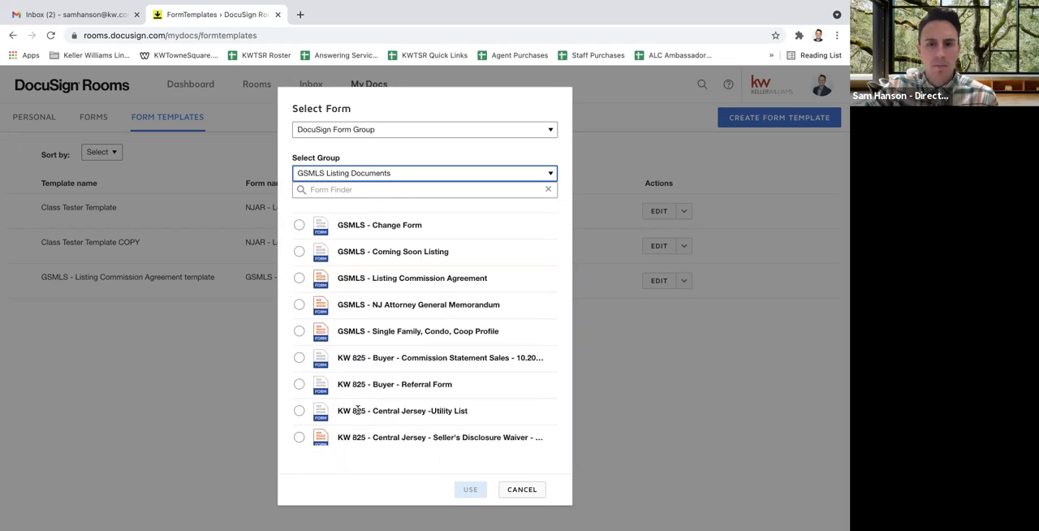
pyautogui.scroll(-1, 357, 410)
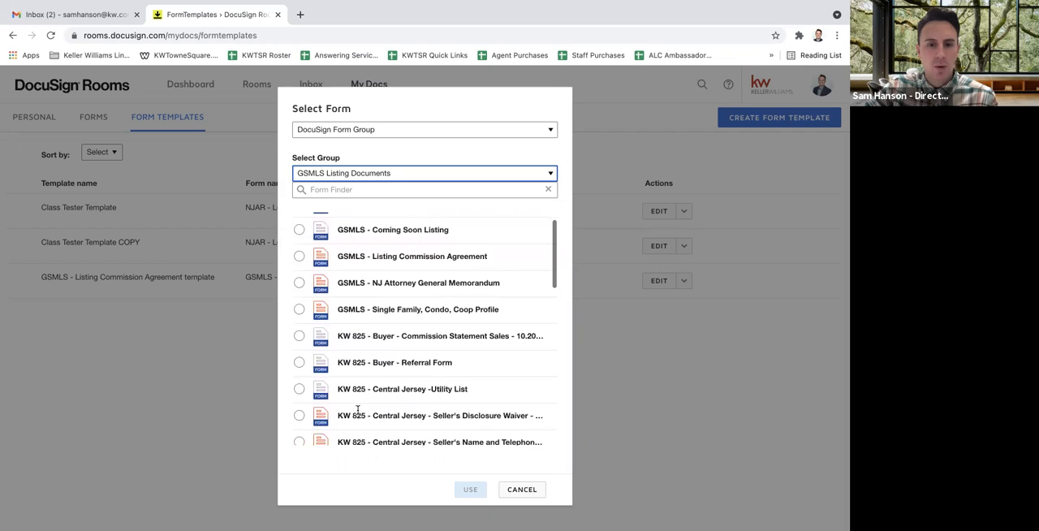
pyautogui.scroll(-3, 357, 410)
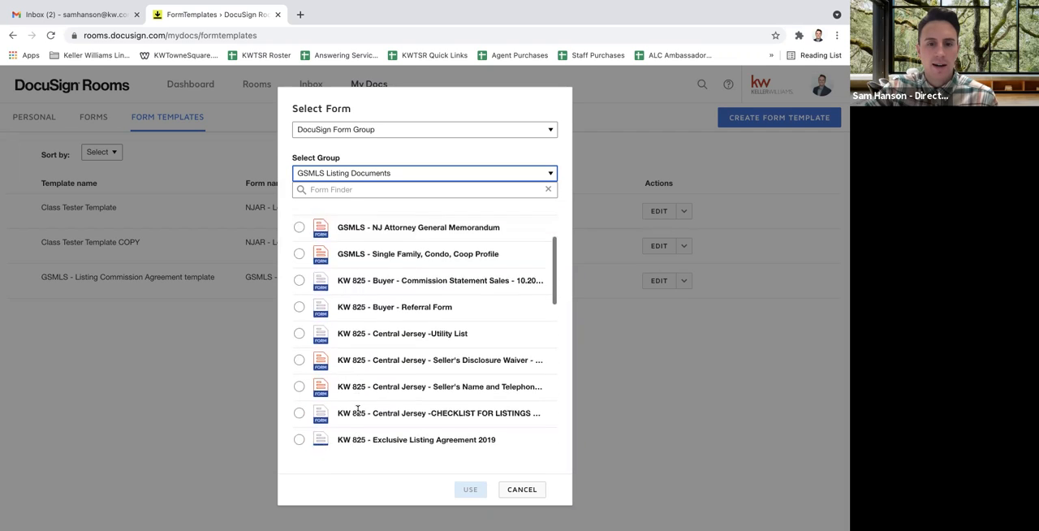
pyautogui.scroll(4, 357, 410)
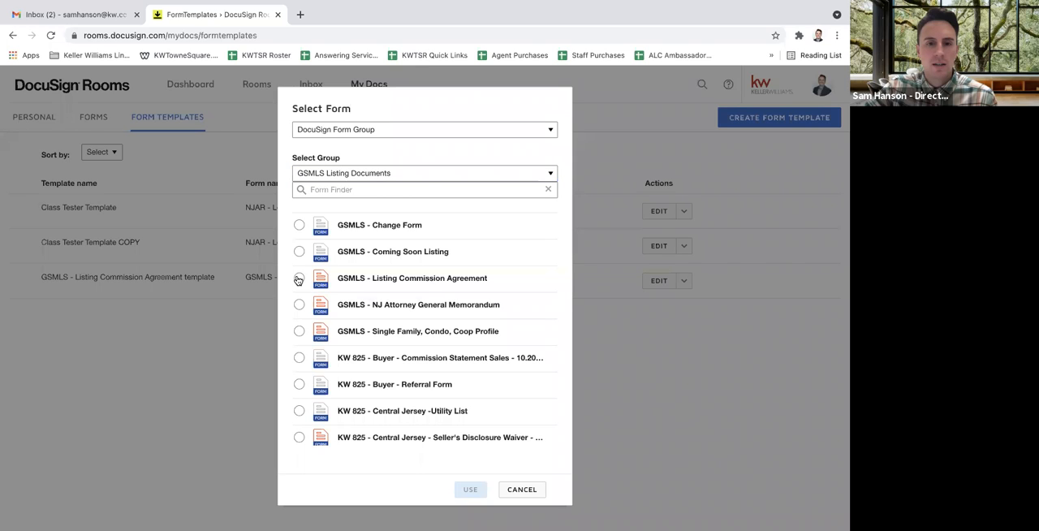
pyautogui.click(299, 279)
pyautogui.click(469, 490)
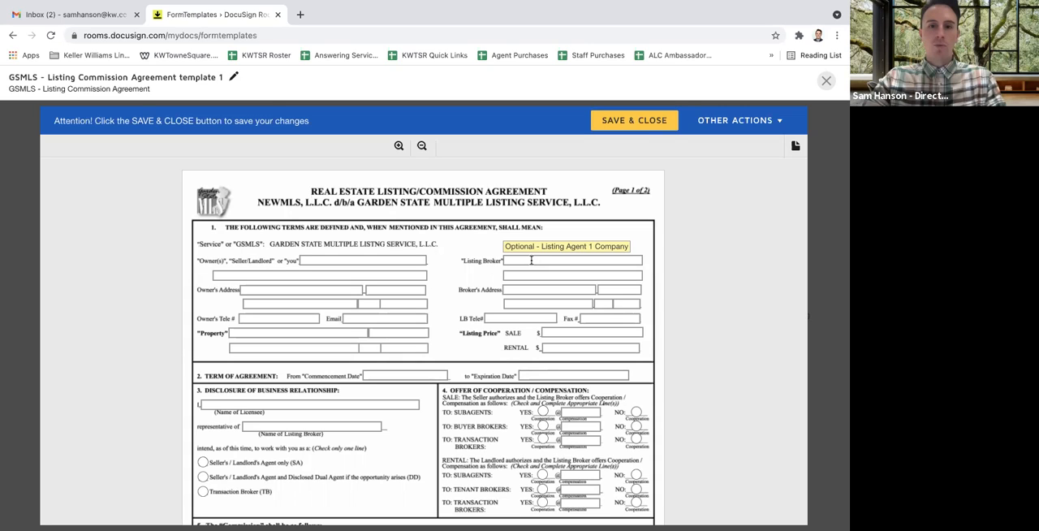
# Fill in the Listing Broker on the agreement as Keller Williams Towne Square
pyautogui.click(526, 260)
pyautogui.write('Keller Williams Towne Square')
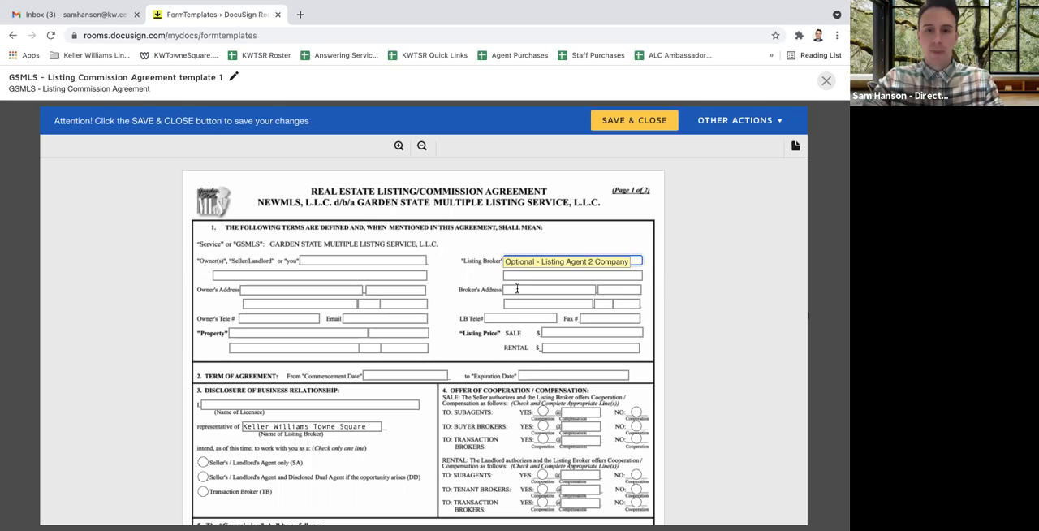
# Enter the brokerage's street address in the first line of the Broker's Address
pyautogui.click(517, 288)
pyautogui.write('222 M')
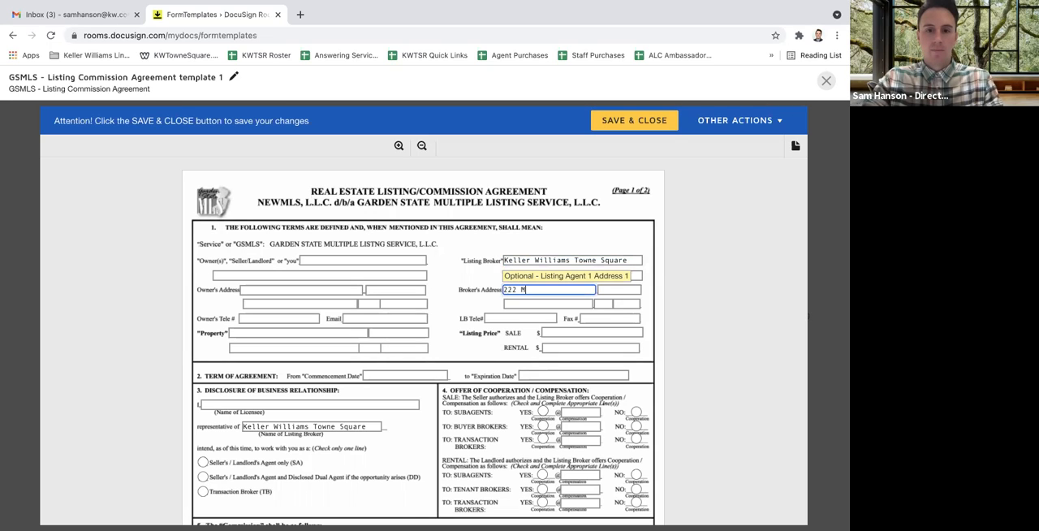
pyautogui.write('t. Airy Road')
pyautogui.press('Tab')
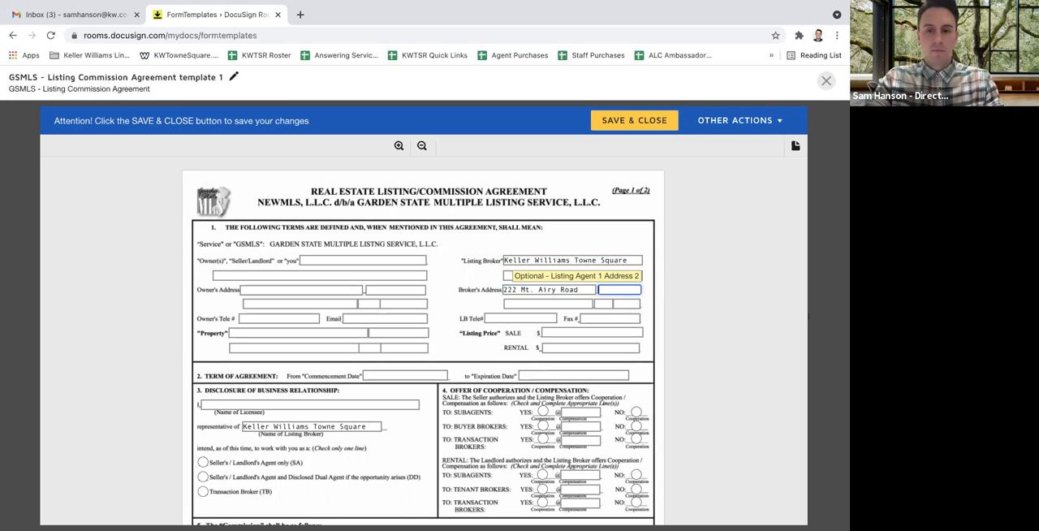
# Complete the Broker's Address with the brokerage's city, state and postal code
pyautogui.click(528, 303)
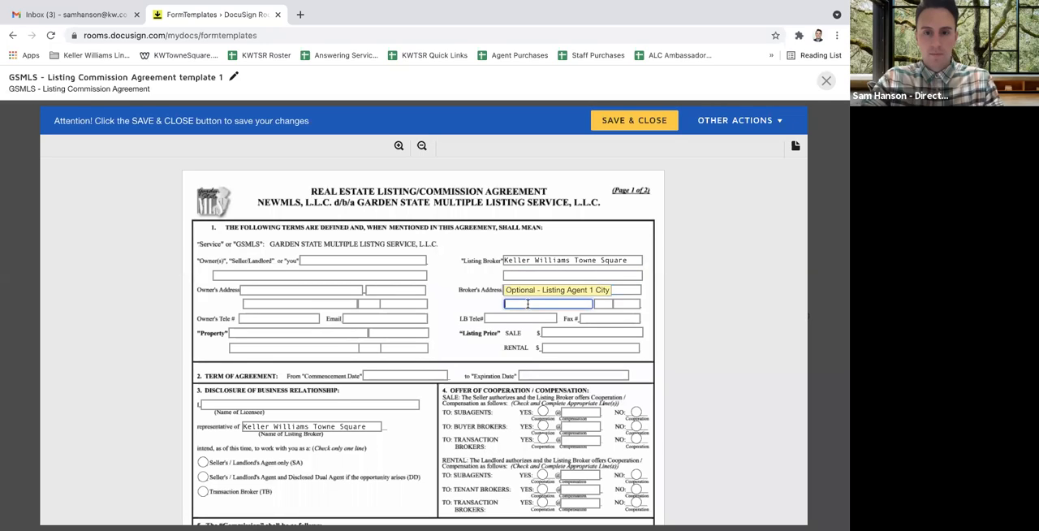
pyautogui.write('Basking Ridge')
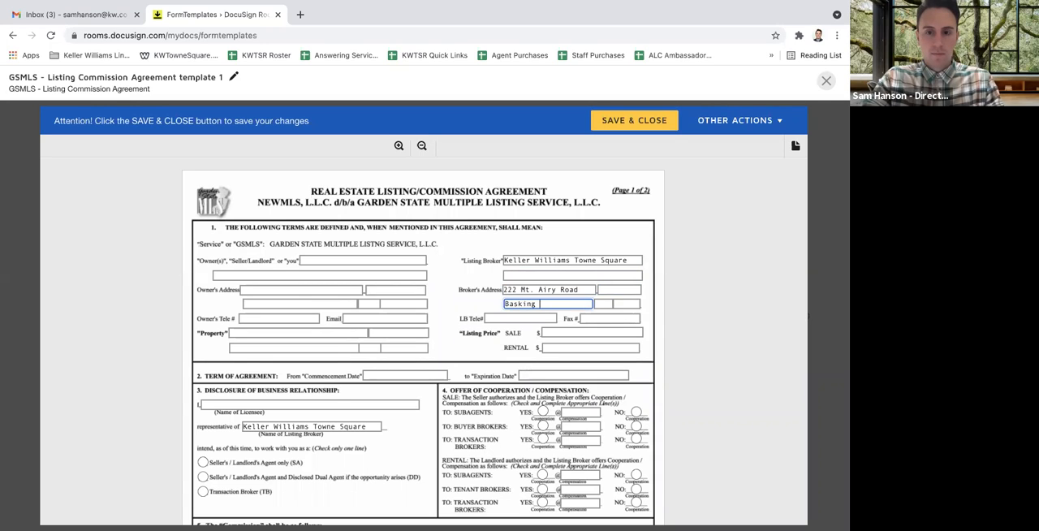
pyautogui.press('Tab')
pyautogui.write('NJ')
pyautogui.press('Tab')
pyautogui.write('07920')
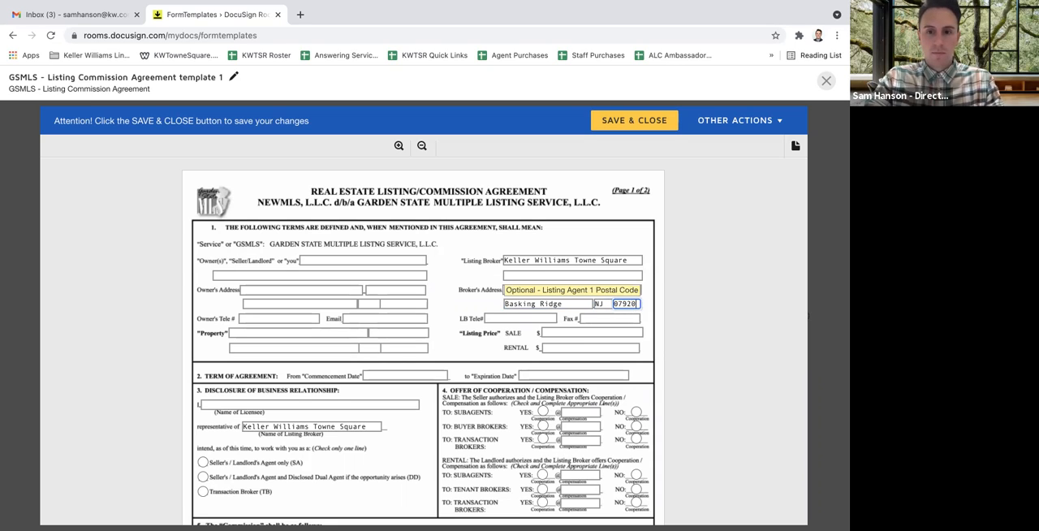
# Enter the brokerage's phone number under LB Tele# and its fax number under Fax #
pyautogui.press('Tab')
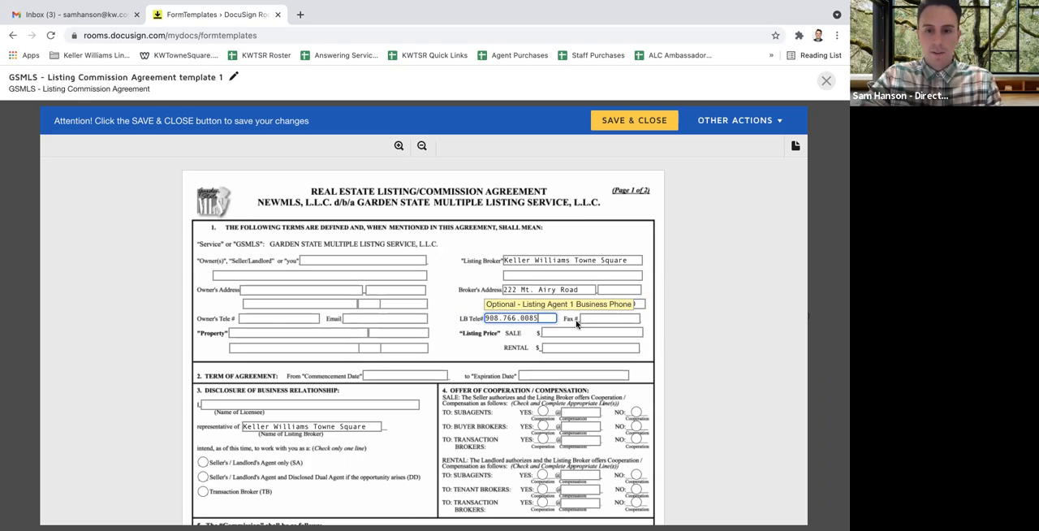
pyautogui.press('Tab')
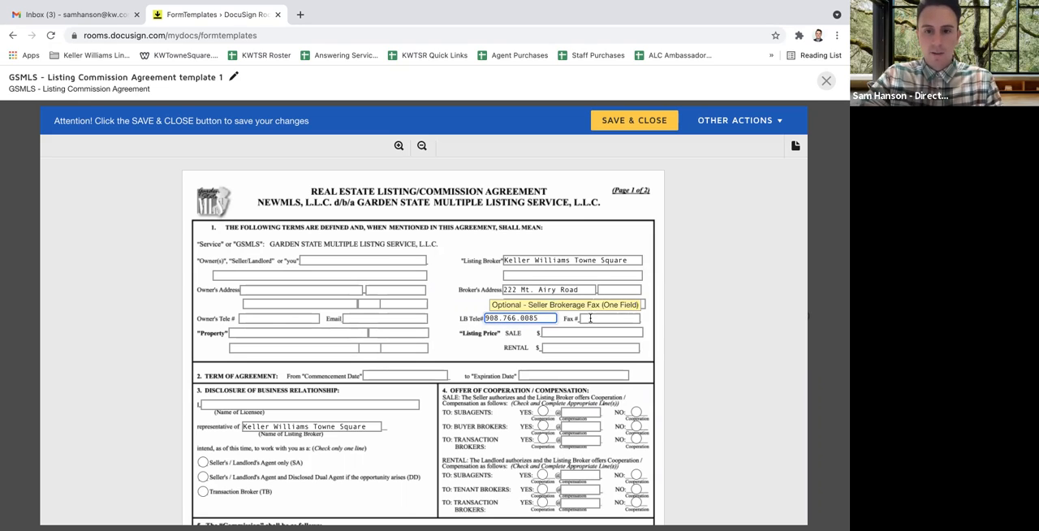
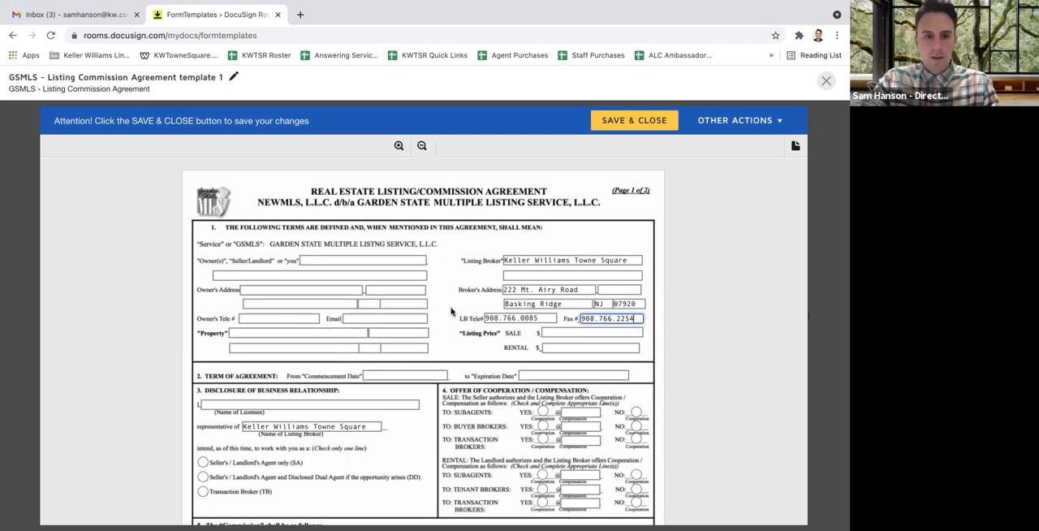
# Fill in the licensee's full name under Disclosure of Business Relationship
pyautogui.scroll(-2, 451, 311)
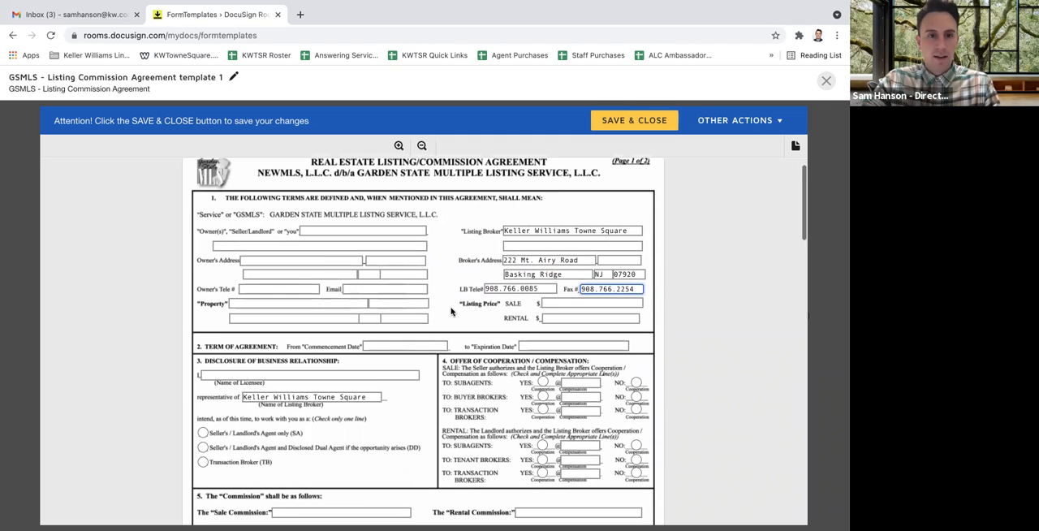
pyautogui.scroll(-1, 451, 311)
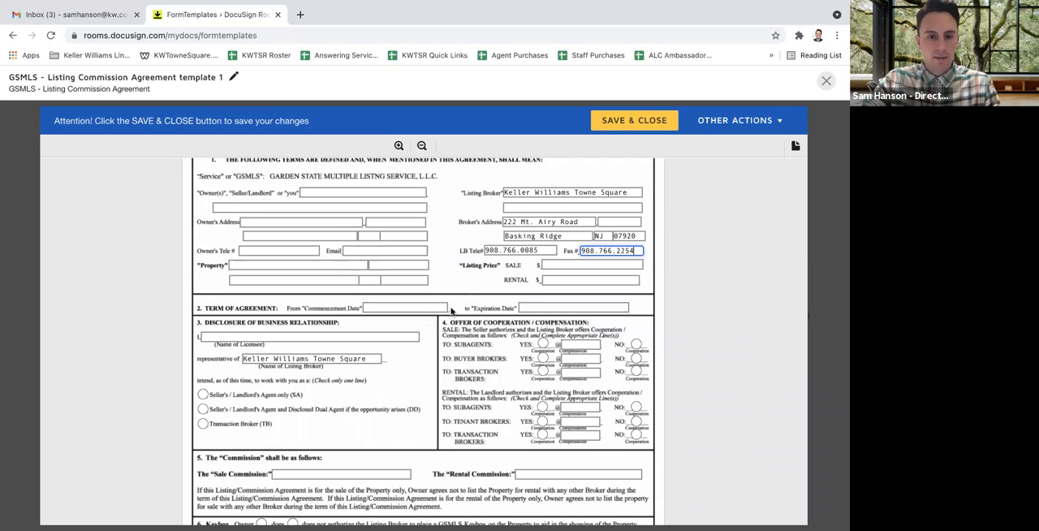
pyautogui.click(350, 339)
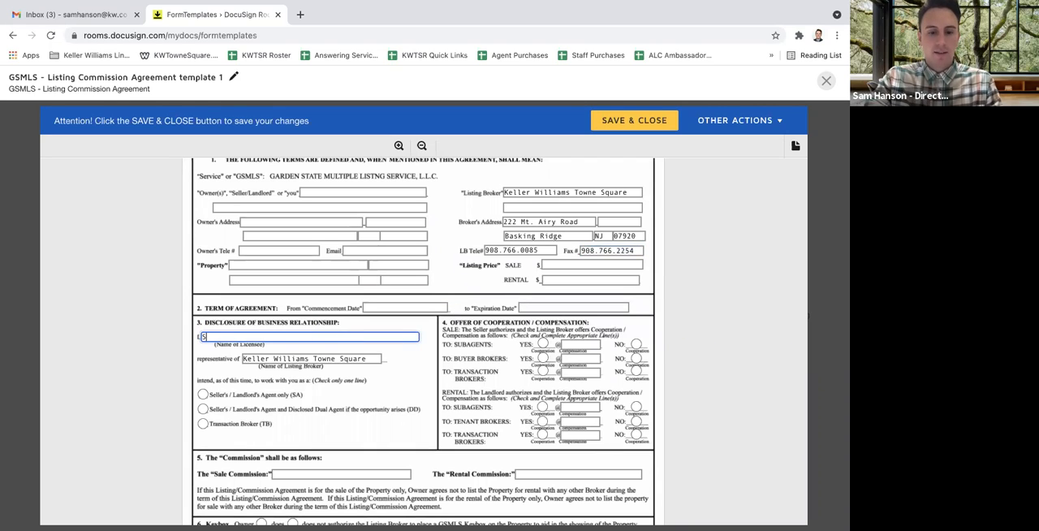
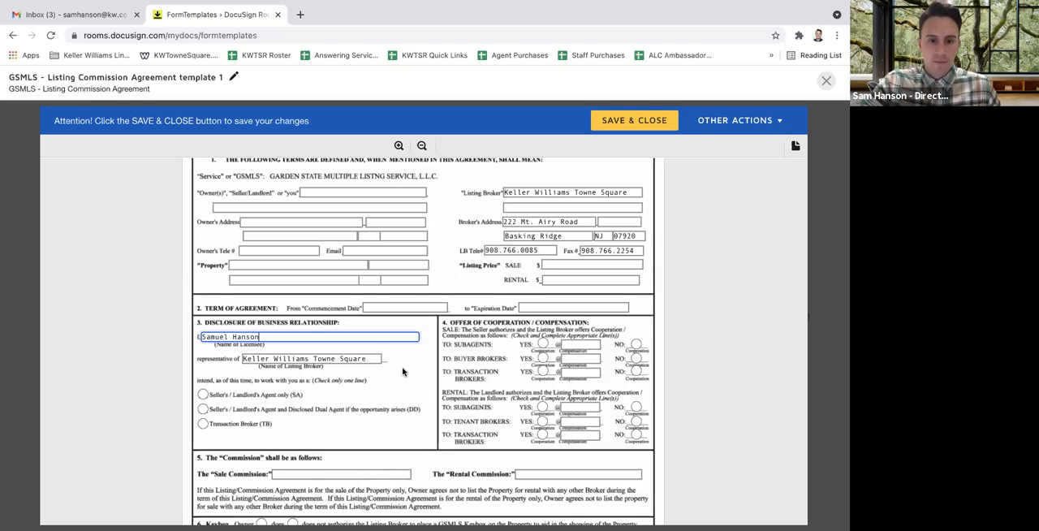
# Rename the form template as DocusSign Class - 10.27.21, then save and close it
pyautogui.scroll(-3, 404, 371)
pyautogui.scroll(-9, 404, 372)
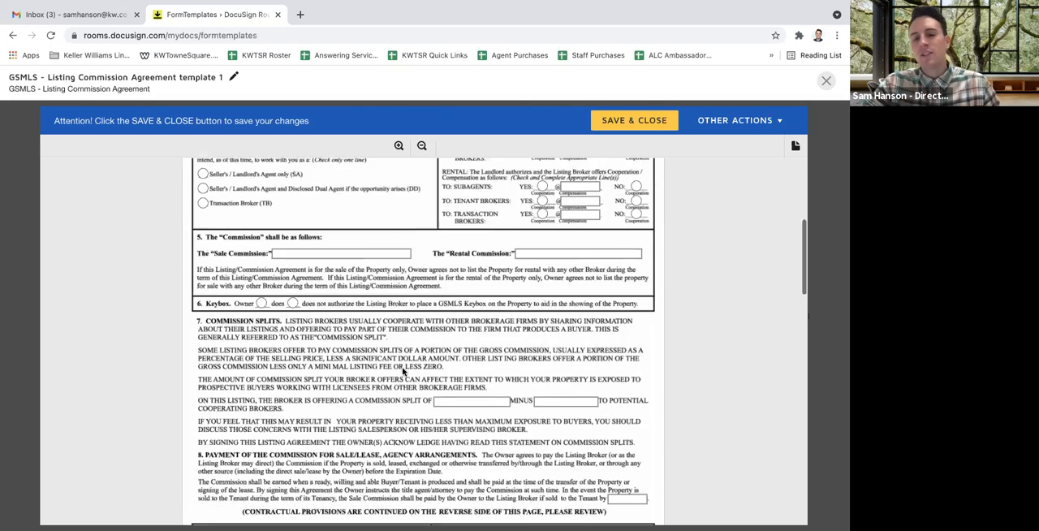
pyautogui.scroll(10, 404, 372)
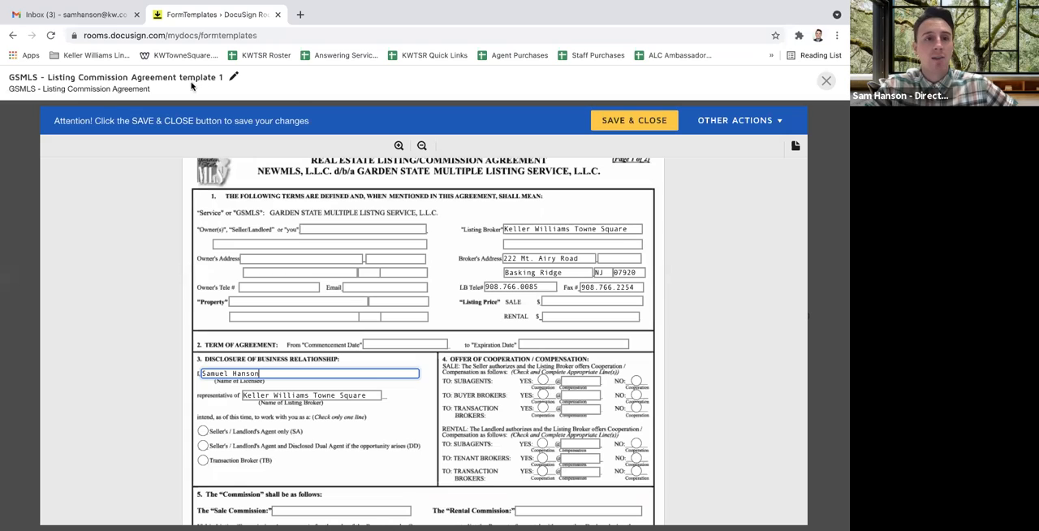
pyautogui.click(235, 80)
pyautogui.moveTo(3, 93); pyautogui.dragTo(3, 77)
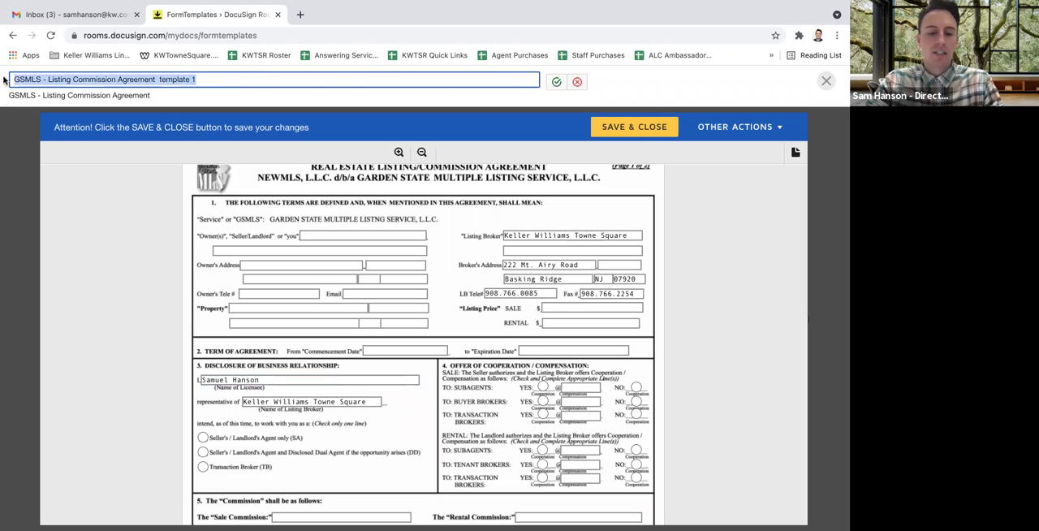
pyautogui.write('DocuSign')
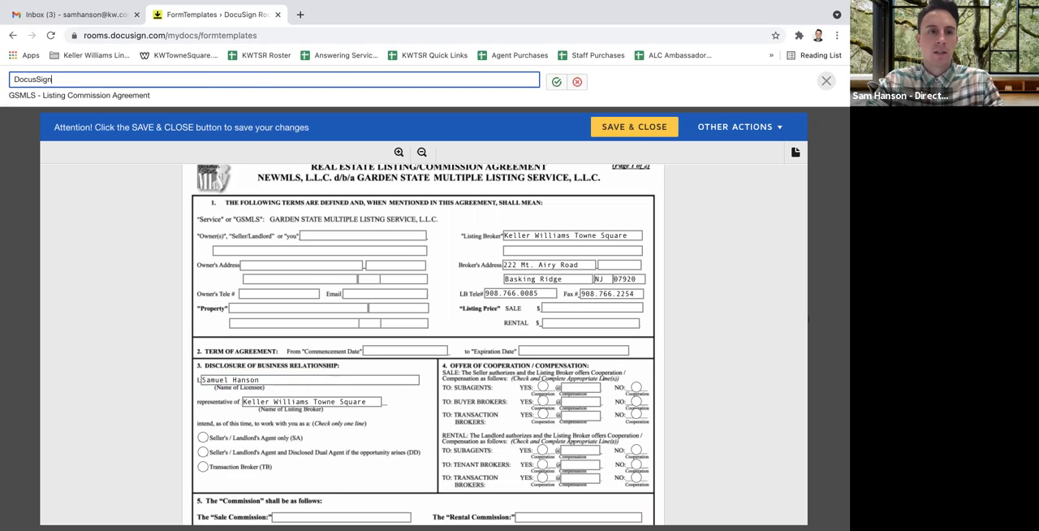
pyautogui.write(' Class - 10')
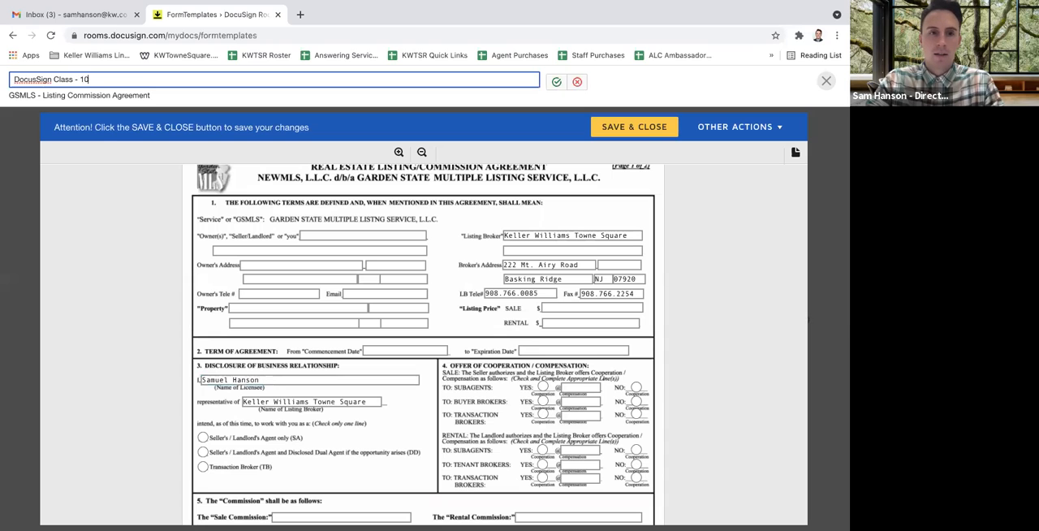
pyautogui.write('.27.21')
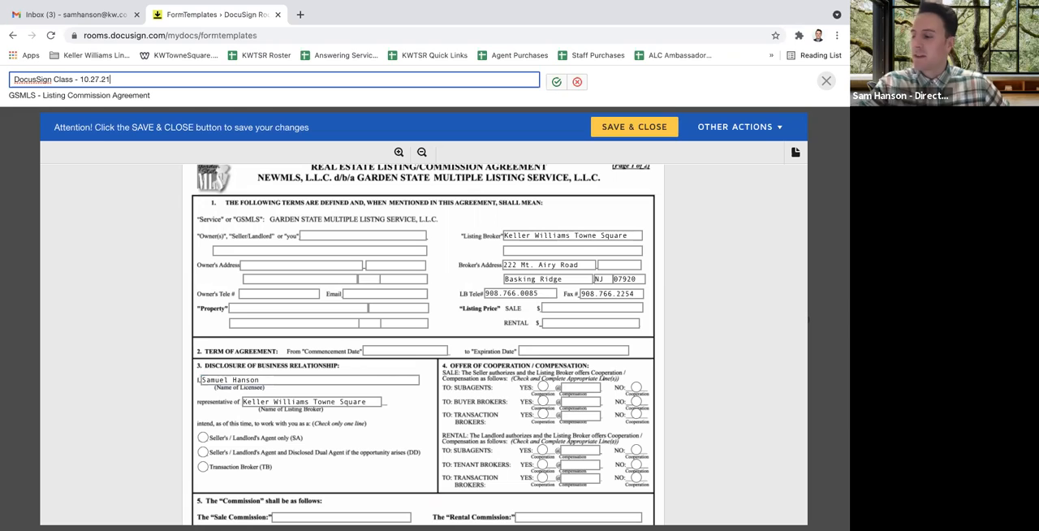
pyautogui.click(556, 82)
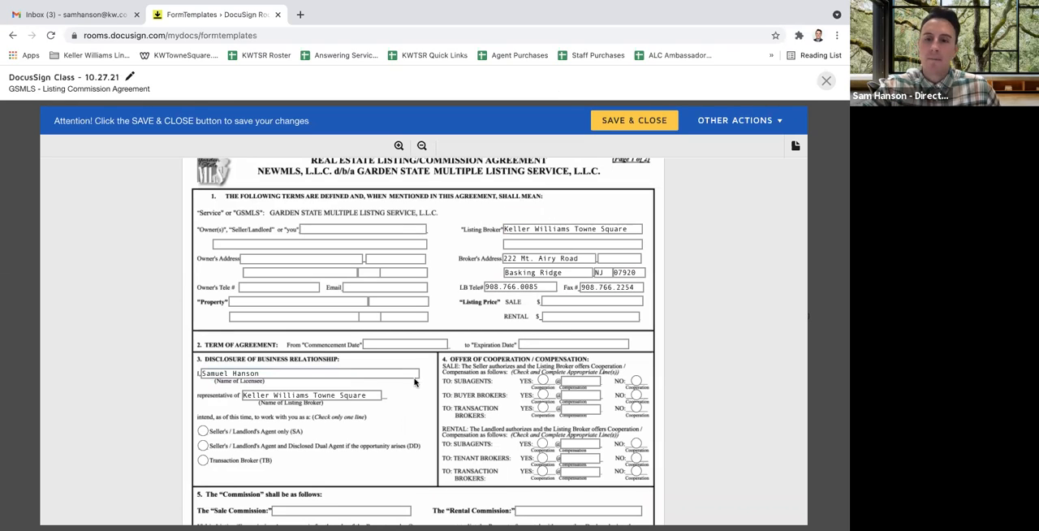
pyautogui.click(654, 121)
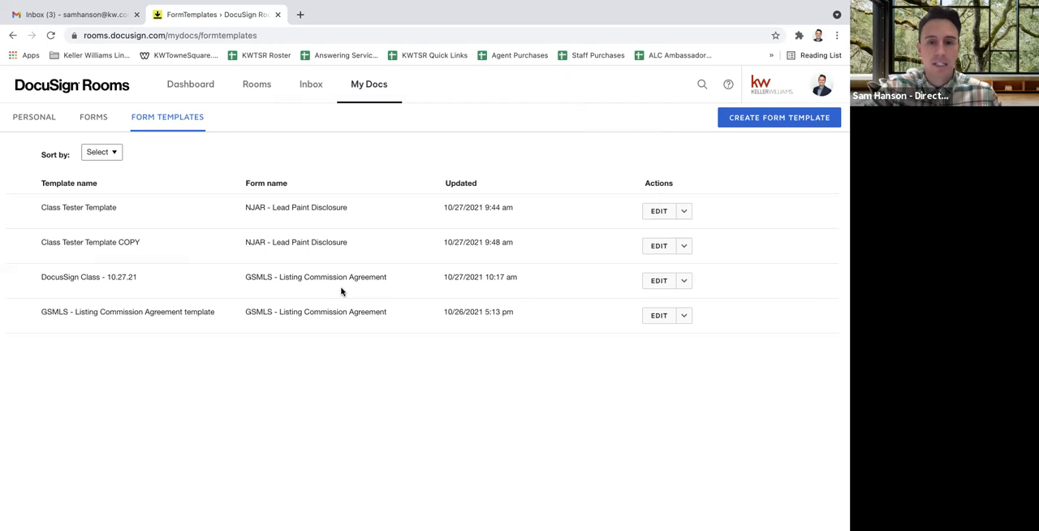
# Check which additional actions are available for the DocusSign Class - 10.27.21 template
pyautogui.click(684, 283)
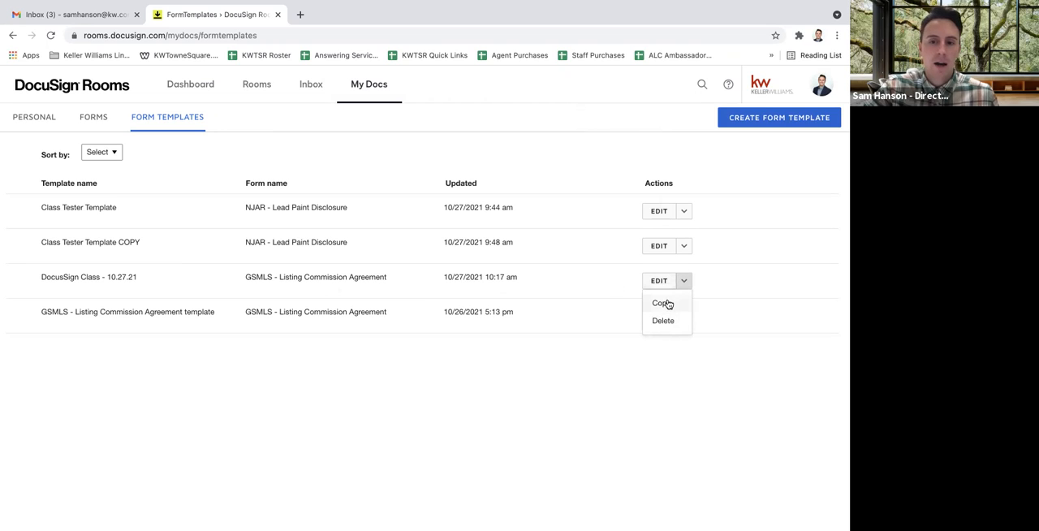
pyautogui.click(513, 354)
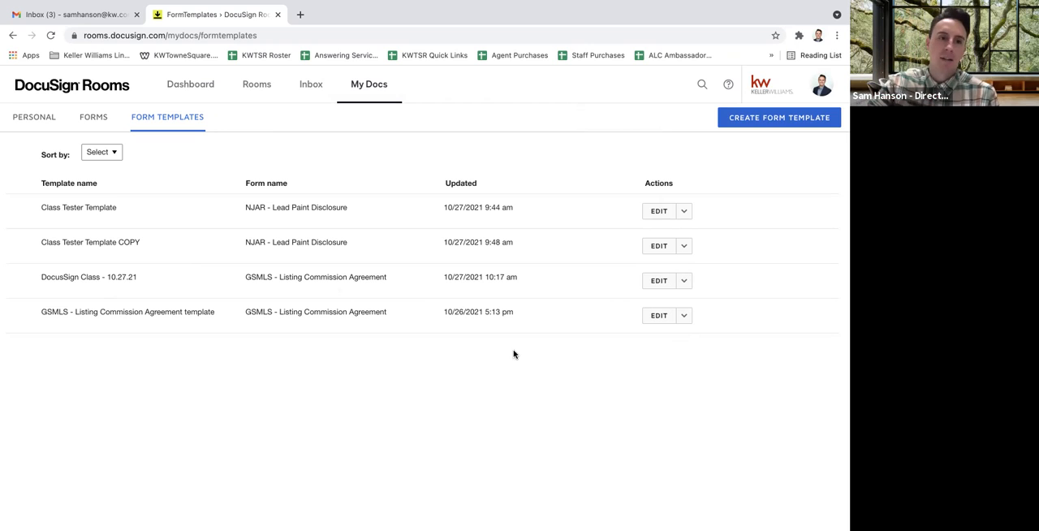
# Upload KWTSR Letterhead.doc from the computer's KW Materials folder to the personal documents
pyautogui.click(36, 121)
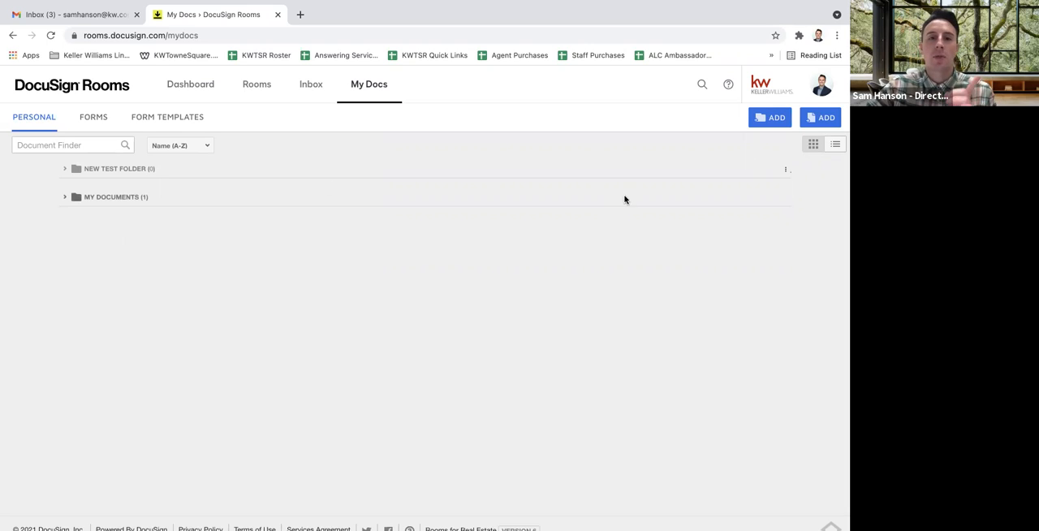
pyautogui.click(826, 119)
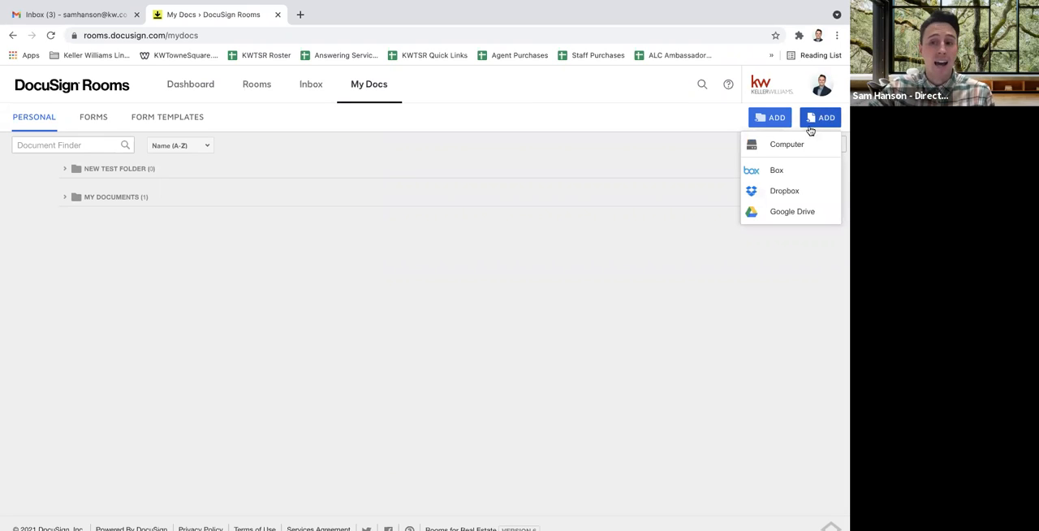
pyautogui.click(796, 152)
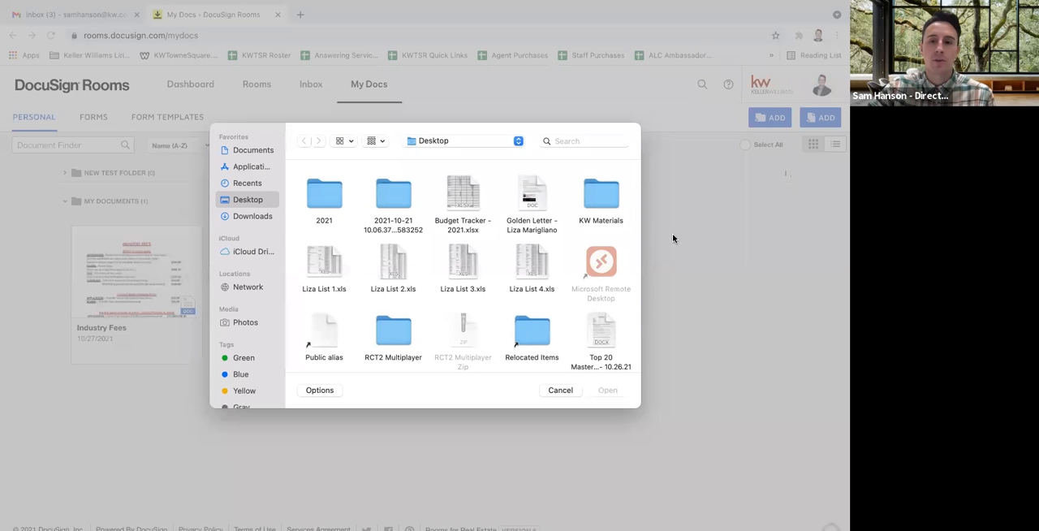
pyautogui.doubleClick(611, 205)
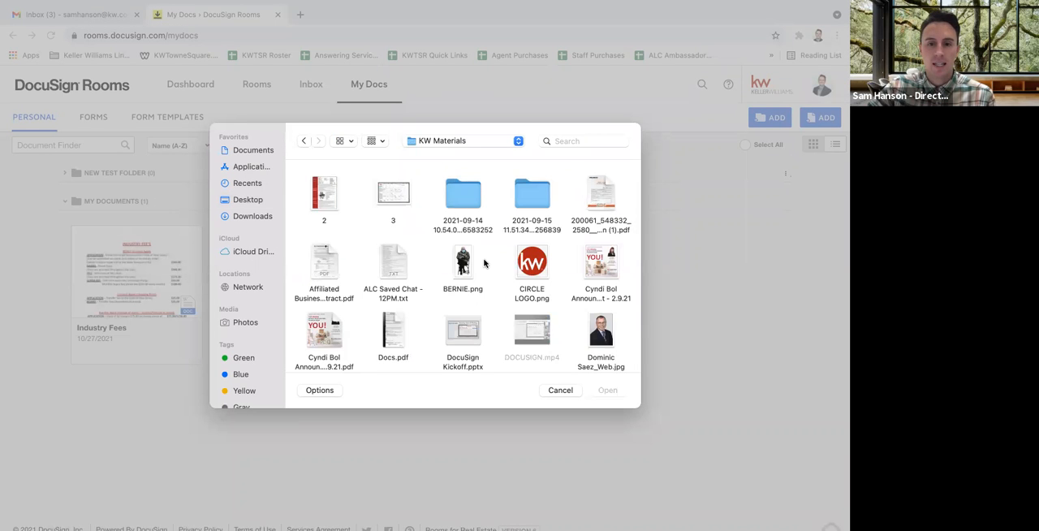
pyautogui.scroll(-5, 487, 262)
pyautogui.scroll(-1, 484, 263)
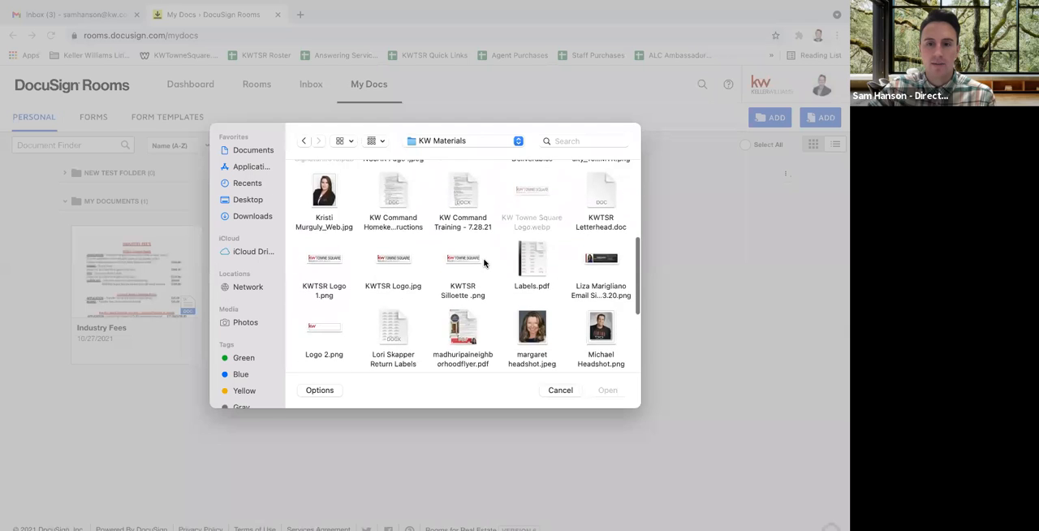
pyautogui.scroll(1, 485, 262)
pyautogui.doubleClick(607, 204)
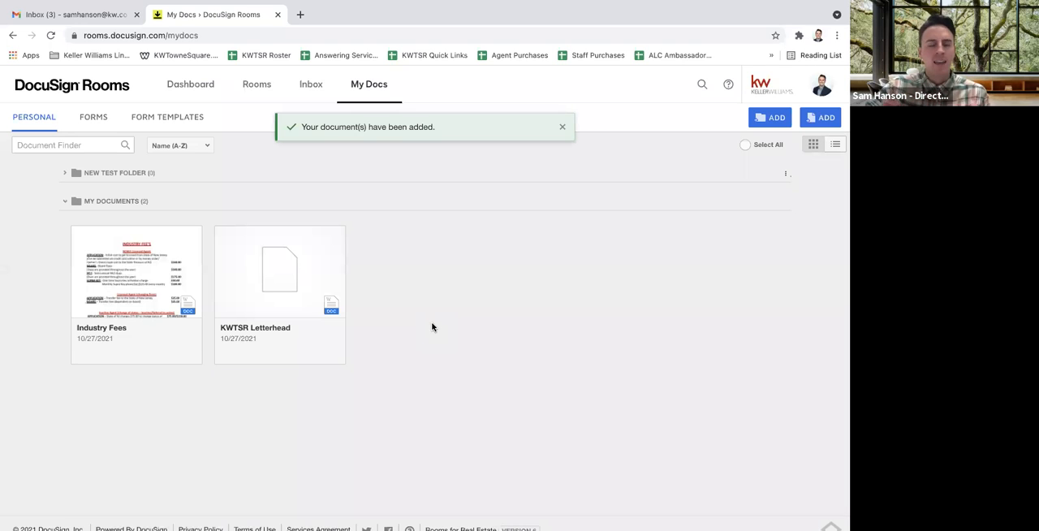
# Preview the uploaded KWTSR Letterhead document and close it again
pyautogui.click(275, 269)
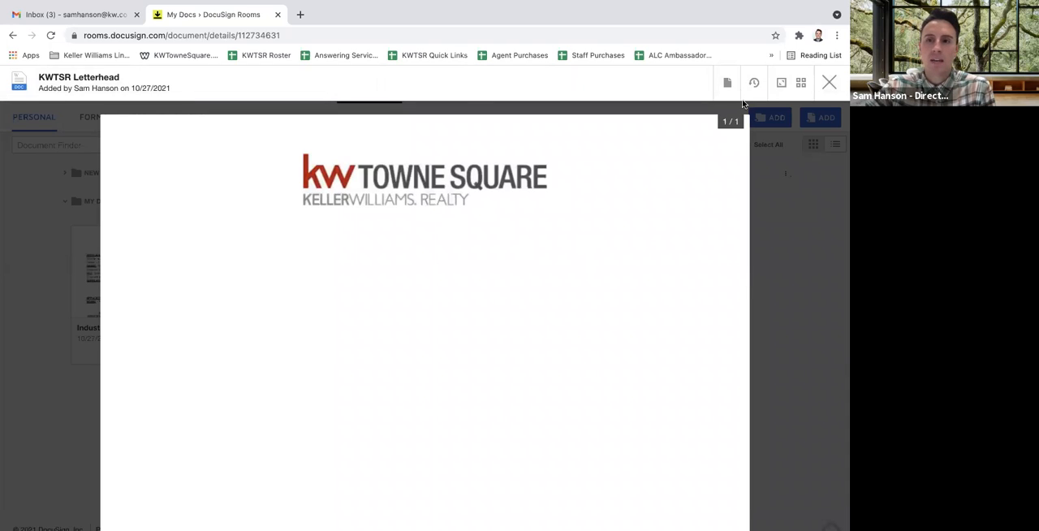
pyautogui.click(728, 83)
pyautogui.click(829, 82)
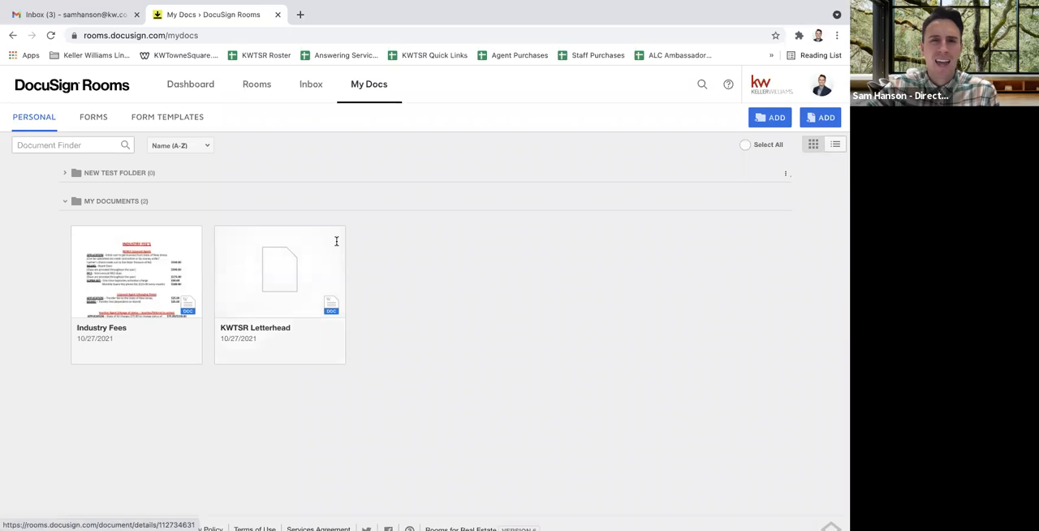
# Open the list-side room named Test and create a new envelope in it
pyautogui.moveTo(280, 5)
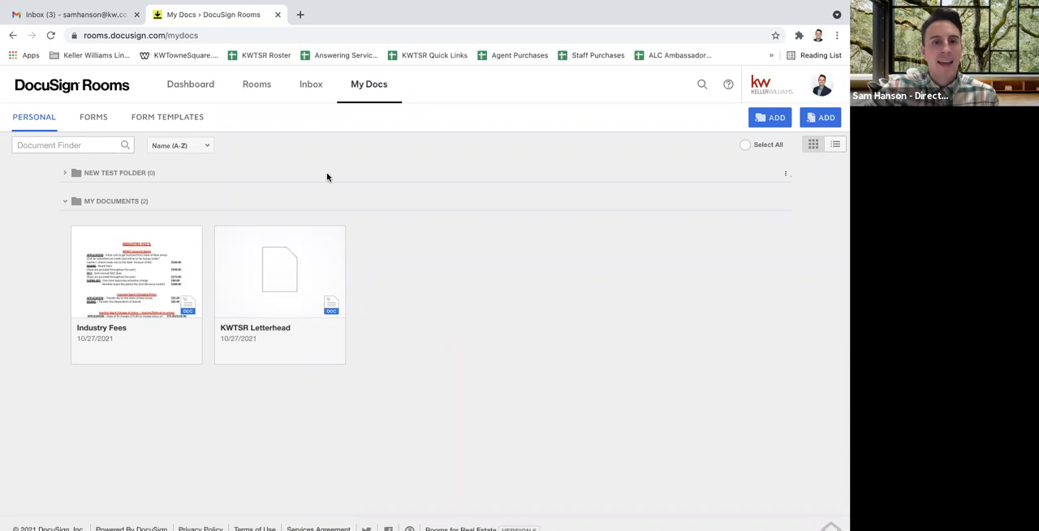
pyautogui.click(264, 87)
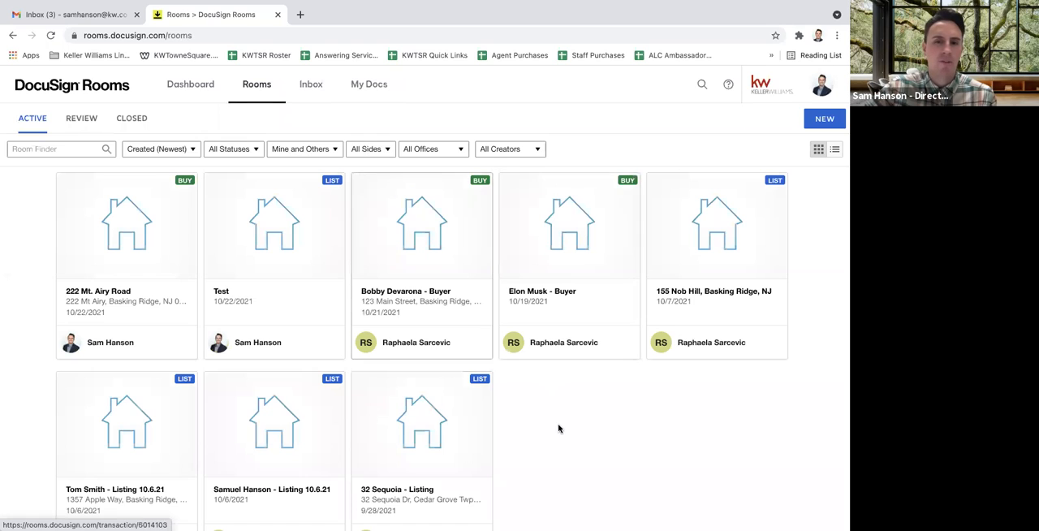
pyautogui.scroll(-1, 559, 428)
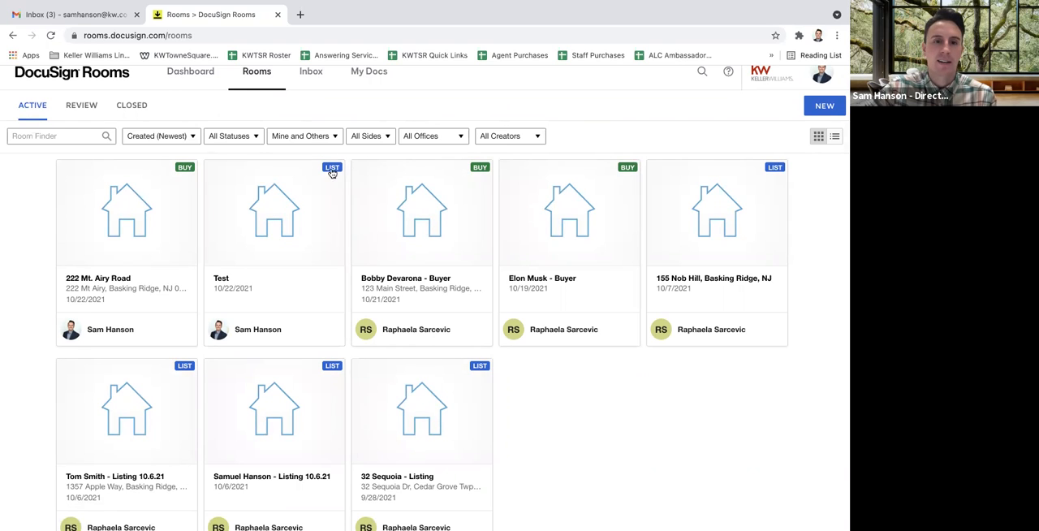
pyautogui.click(276, 232)
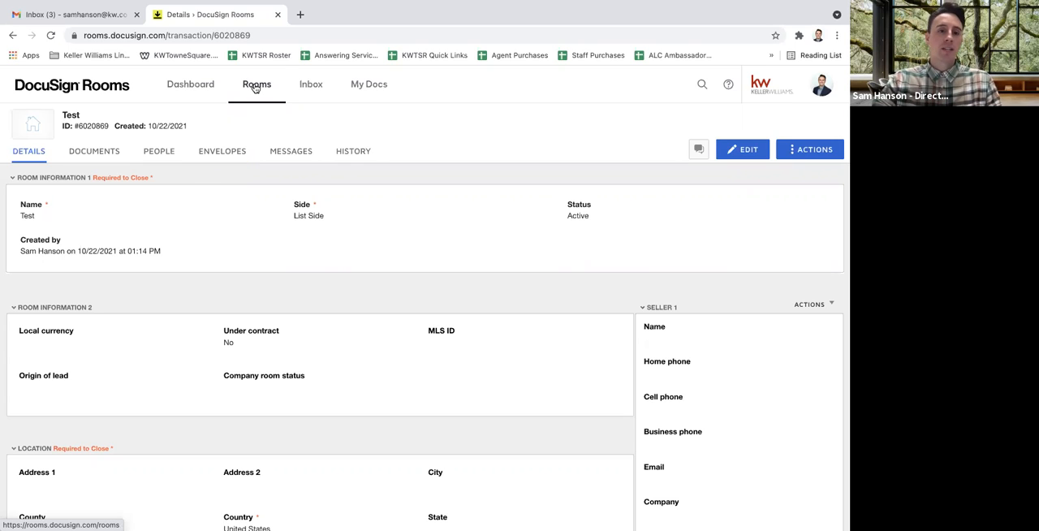
pyautogui.click(228, 156)
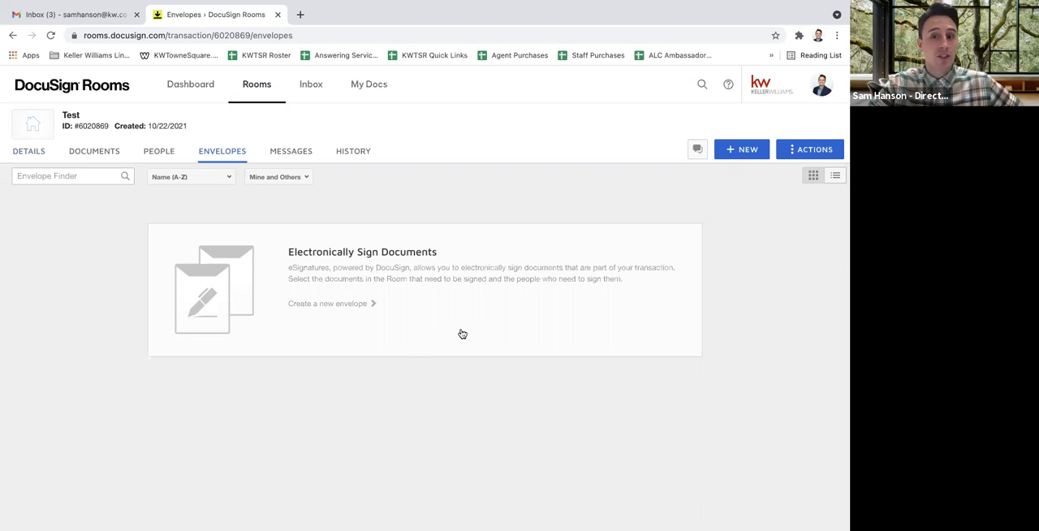
pyautogui.click(747, 150)
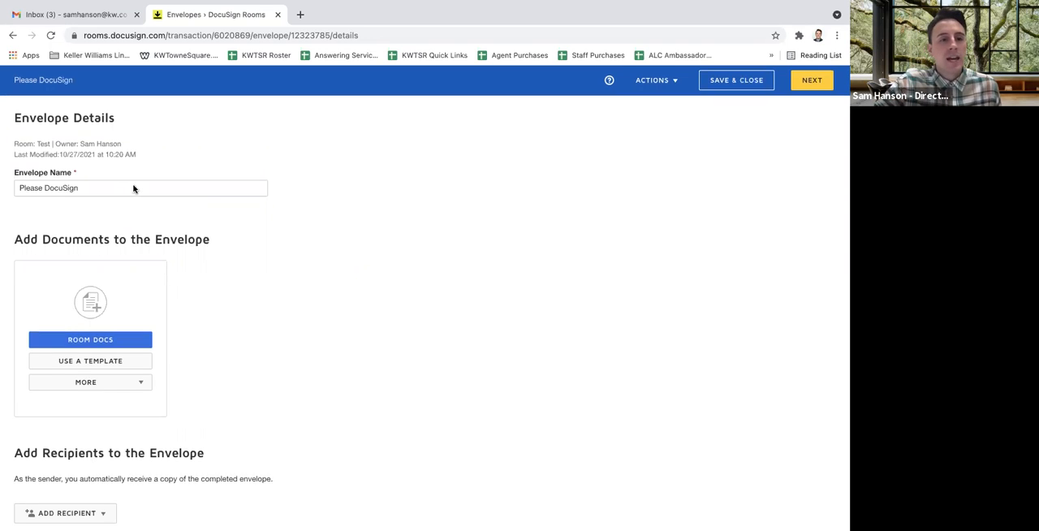
# Look over the new Test room envelope's sections and browse its personal and complete template lists, leaving the selection without adding one
pyautogui.scroll(-1, 133, 185)
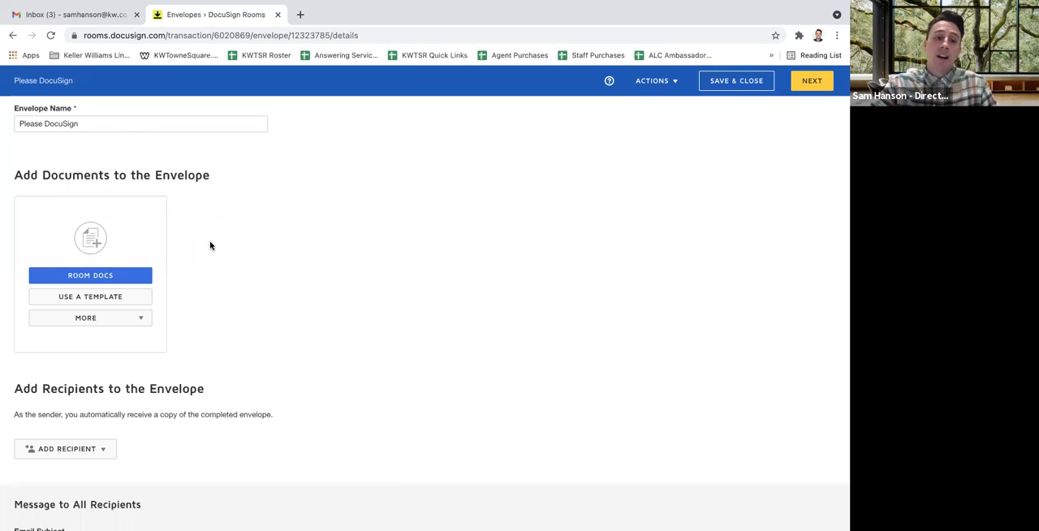
pyautogui.scroll(-2, 210, 246)
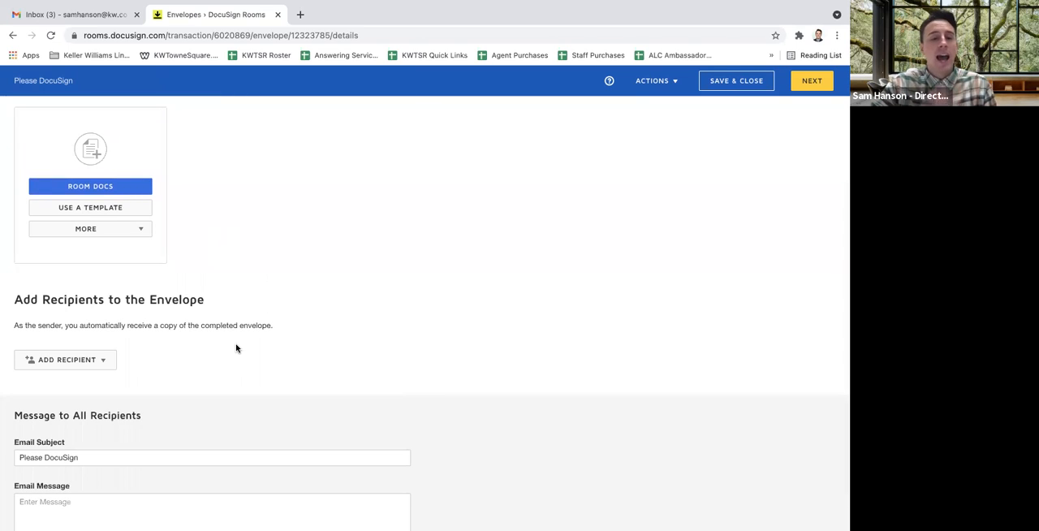
pyautogui.scroll(-1, 236, 348)
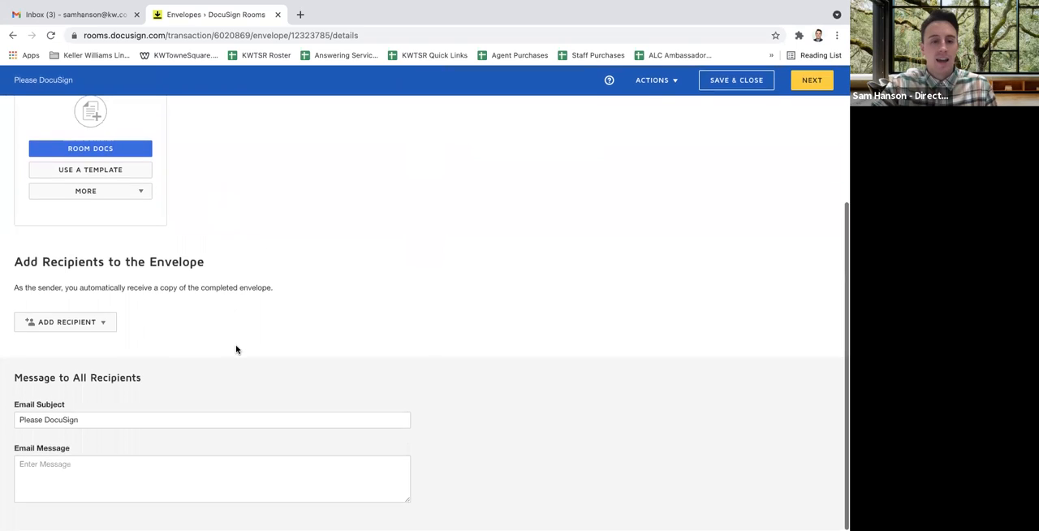
pyautogui.scroll(3, 276, 354)
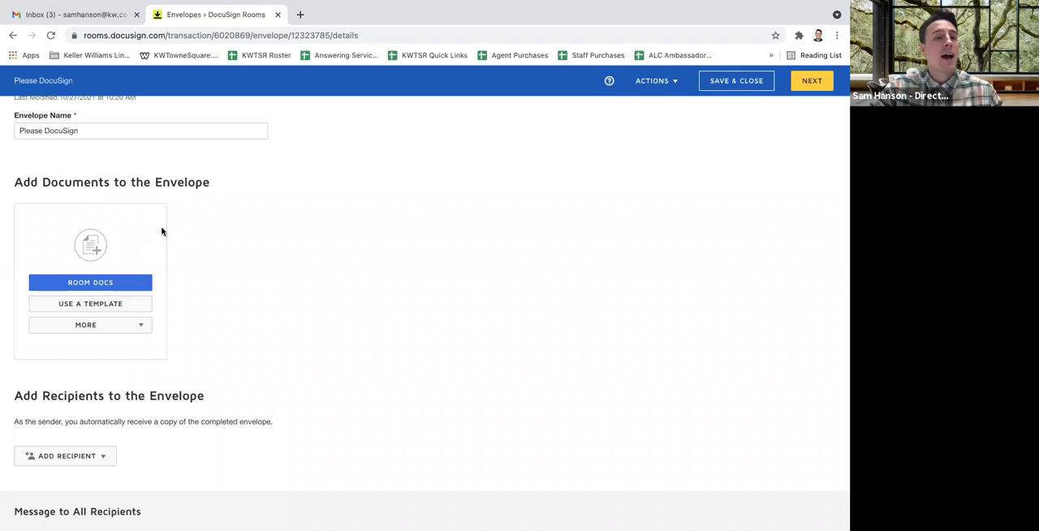
pyautogui.click(117, 306)
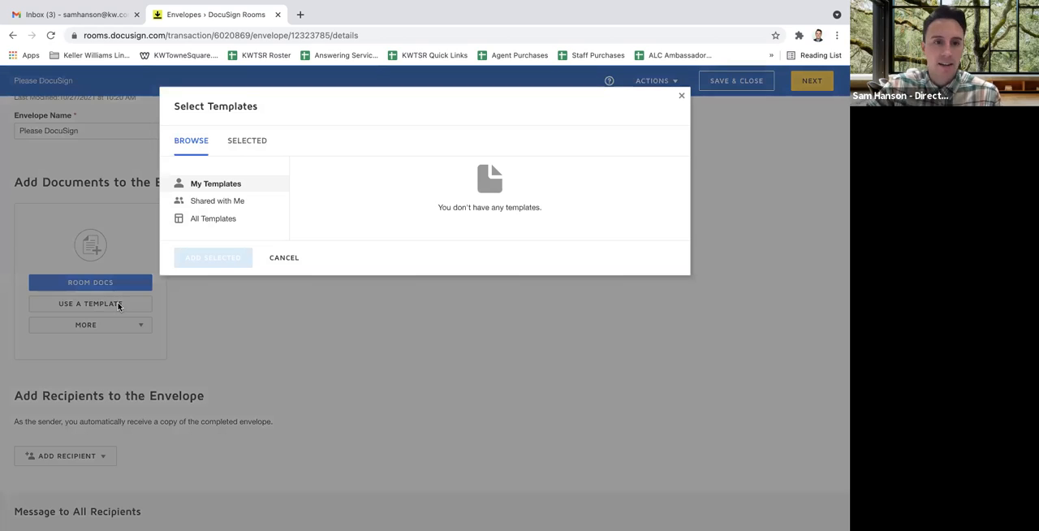
pyautogui.click(213, 221)
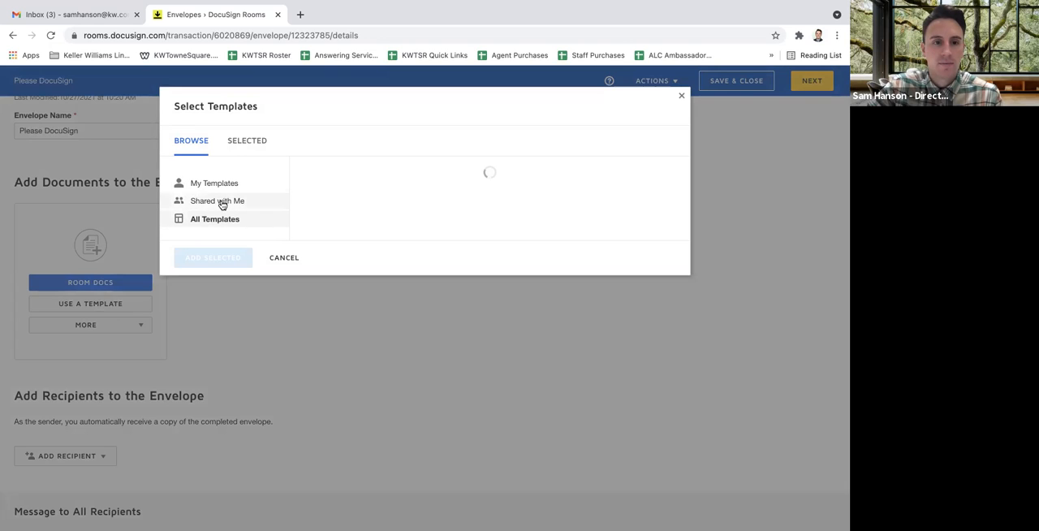
pyautogui.click(228, 190)
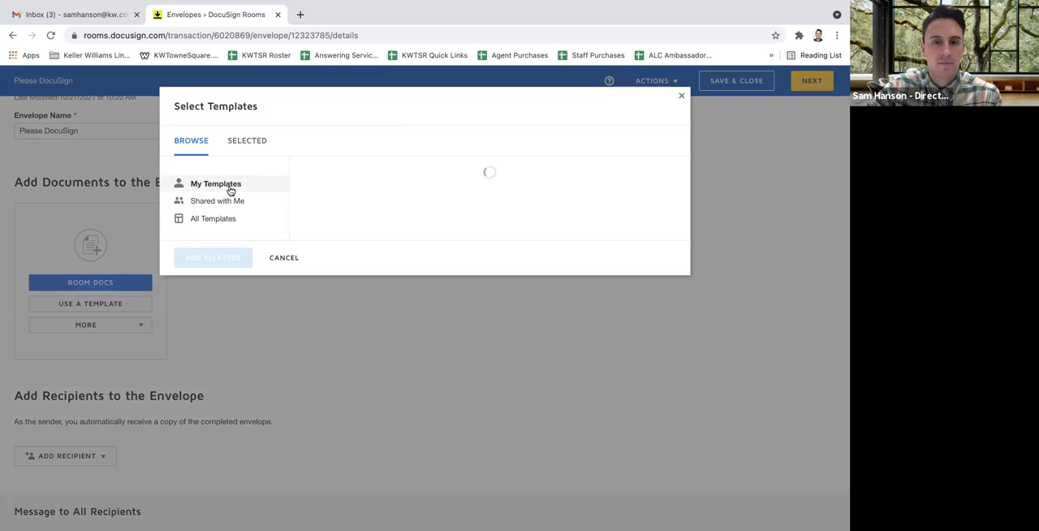
pyautogui.click(282, 258)
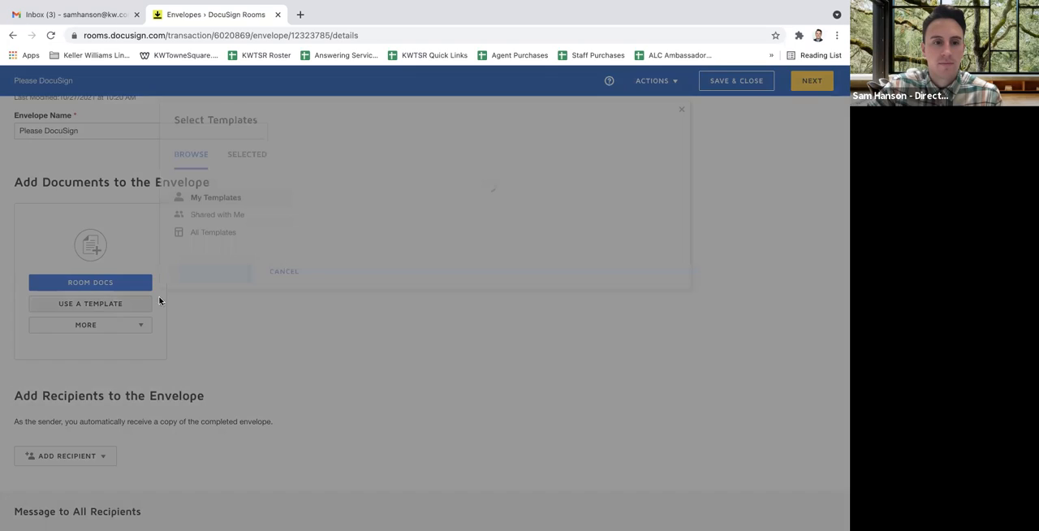
pyautogui.click(137, 310)
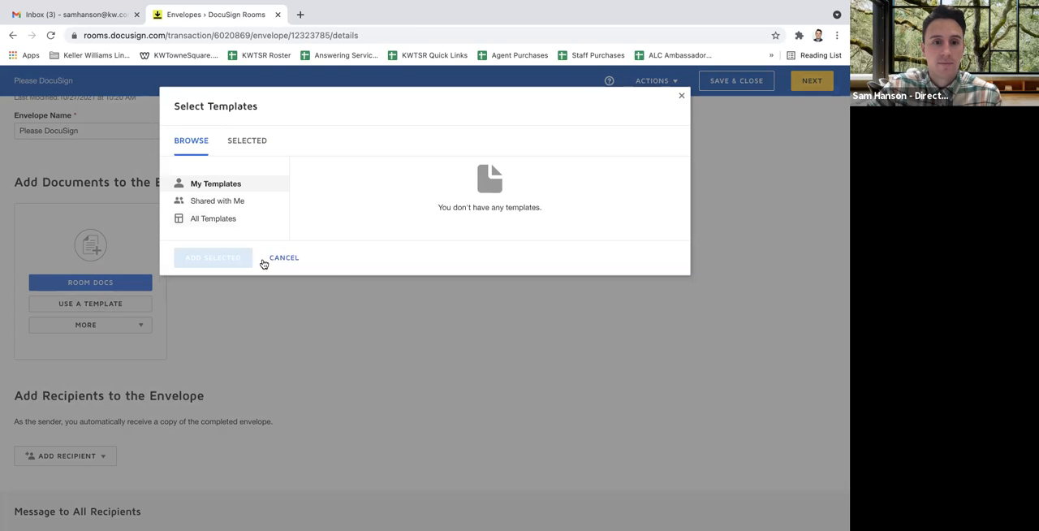
pyautogui.click(284, 258)
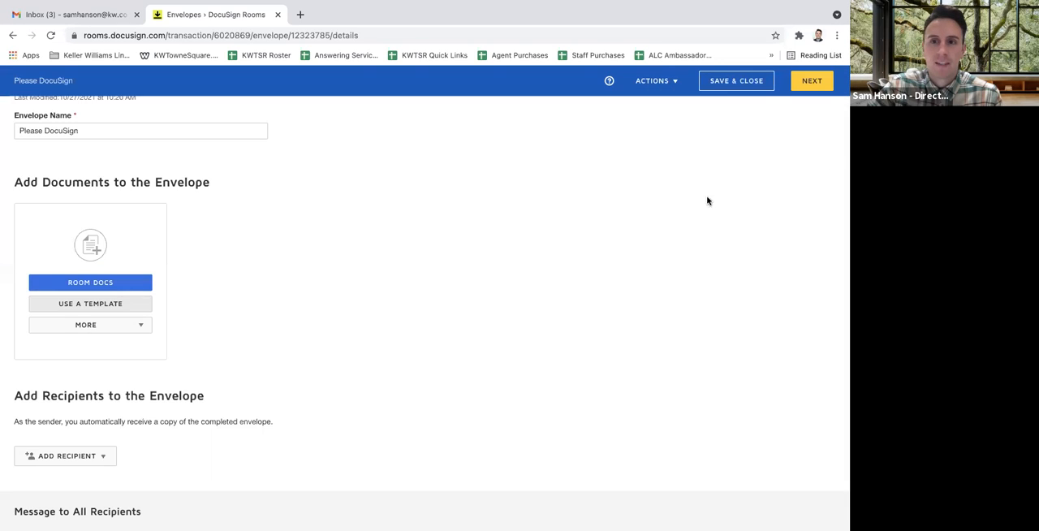
# Return to the rooms overview, open the Listing 10.6.21 room that has no address, and create a new envelope in it
pyautogui.click(13, 35)
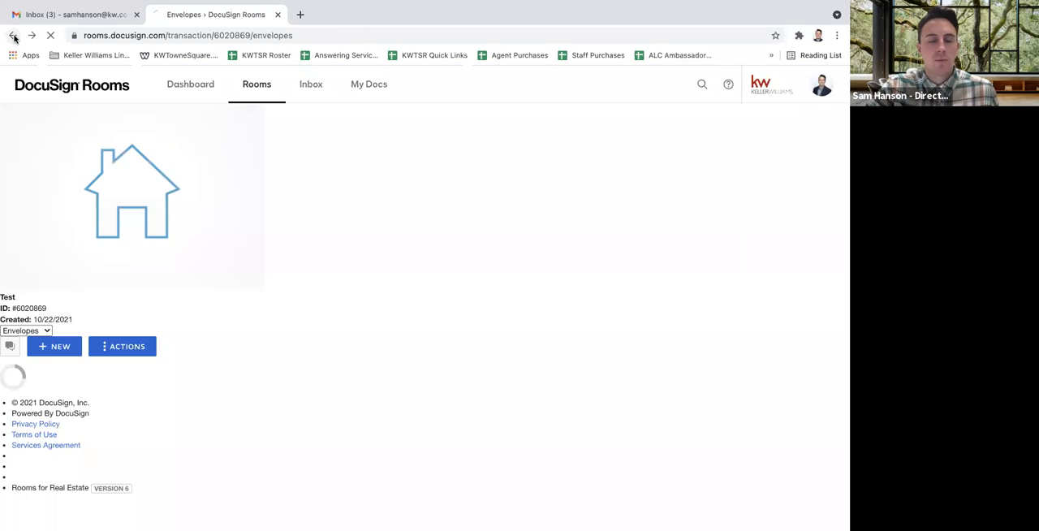
pyautogui.click(13, 36)
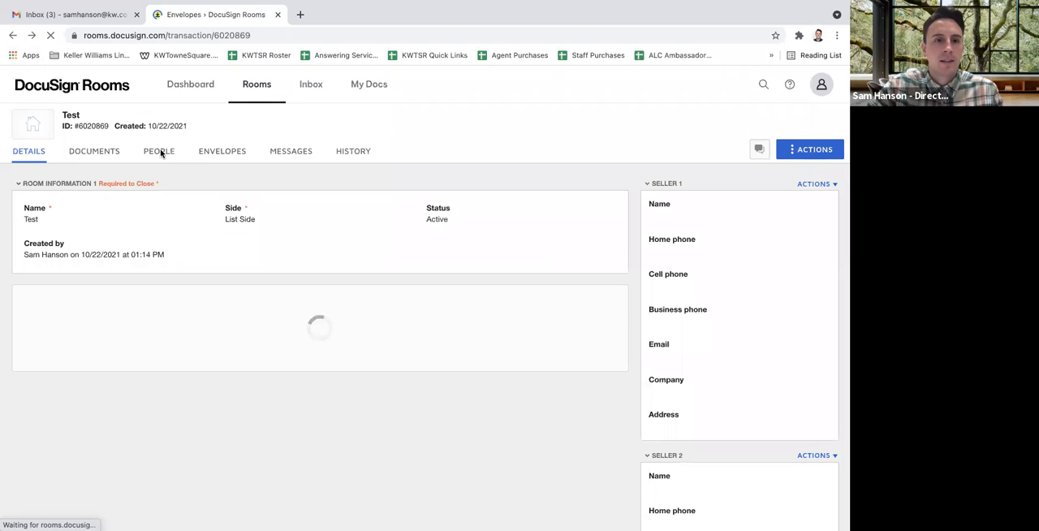
pyautogui.click(13, 36)
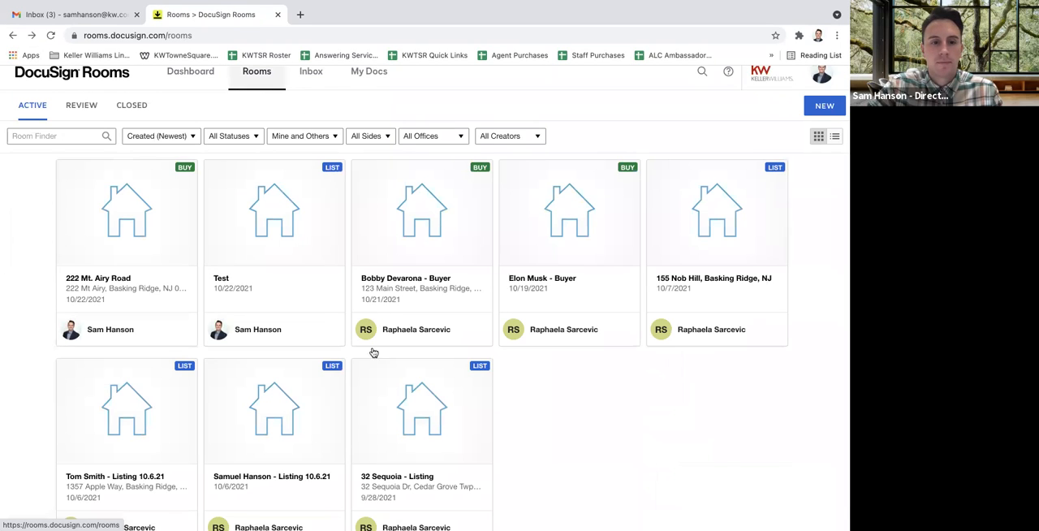
pyautogui.scroll(-2, 319, 310)
pyautogui.click(275, 367)
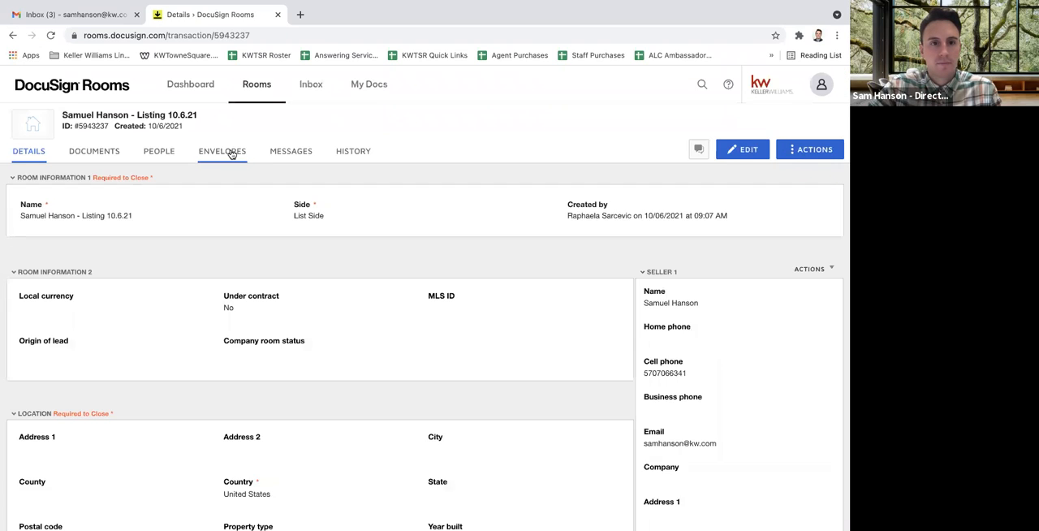
pyautogui.click(232, 154)
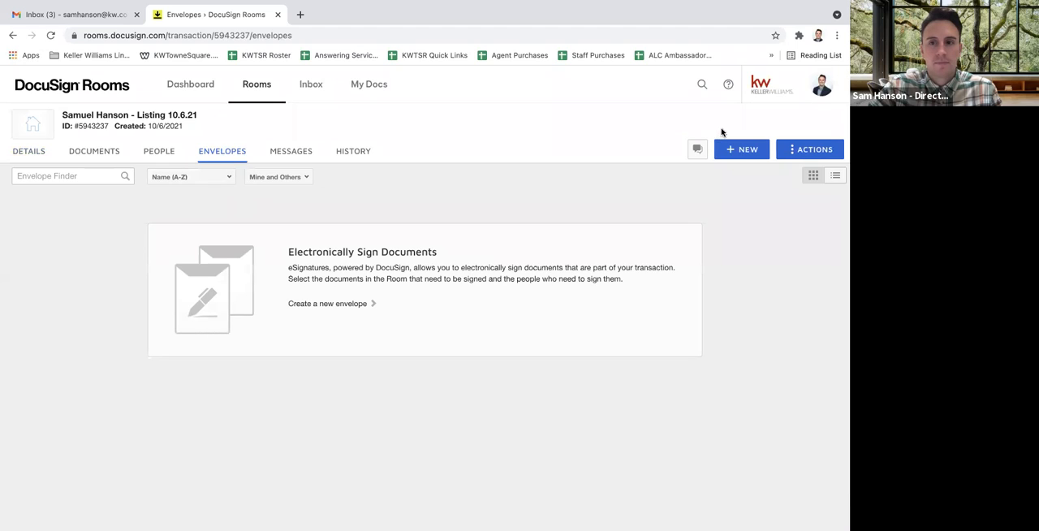
pyautogui.click(743, 152)
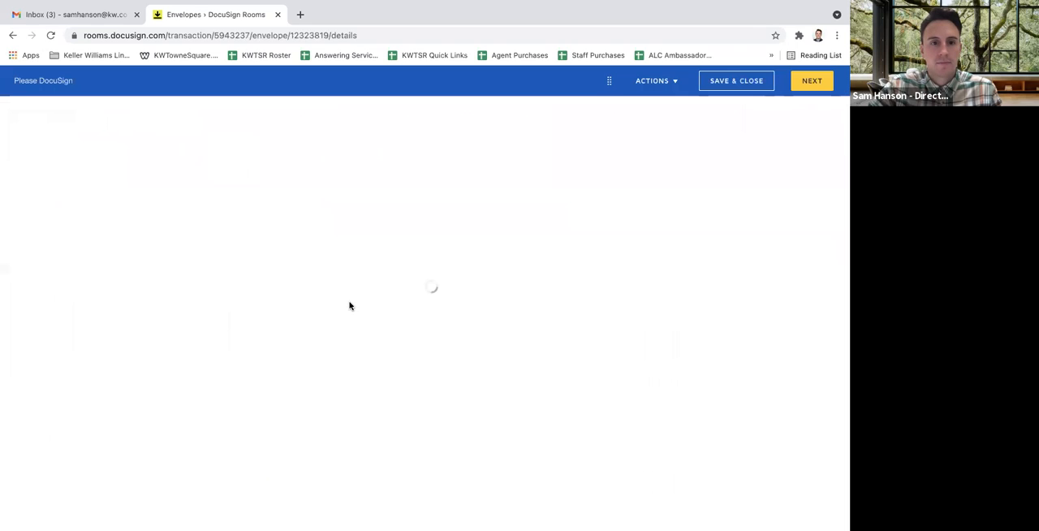
# Browse the envelope's own, shared, complete and selected template lists for a usable template, and close the template selection
pyautogui.scroll(-2, 273, 295)
pyautogui.click(116, 307)
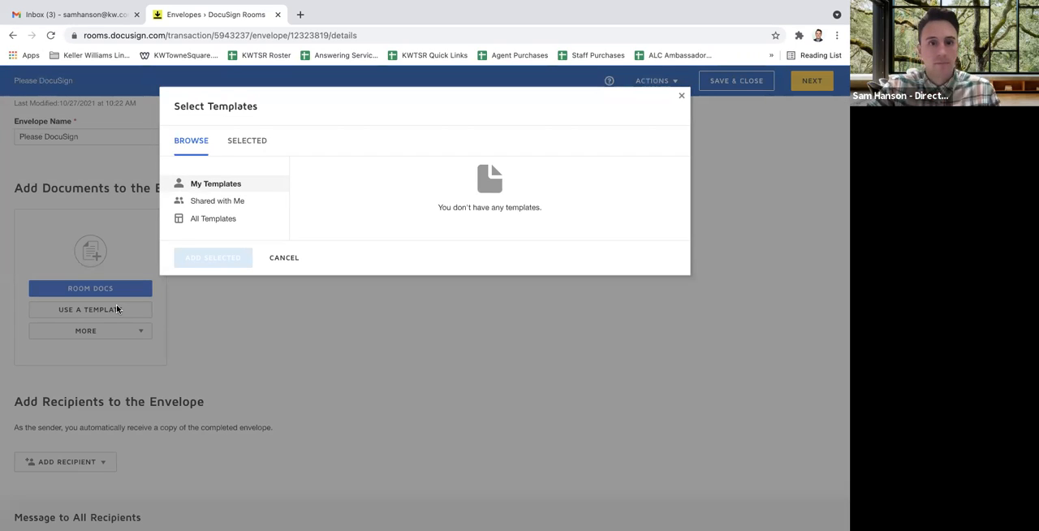
pyautogui.click(217, 201)
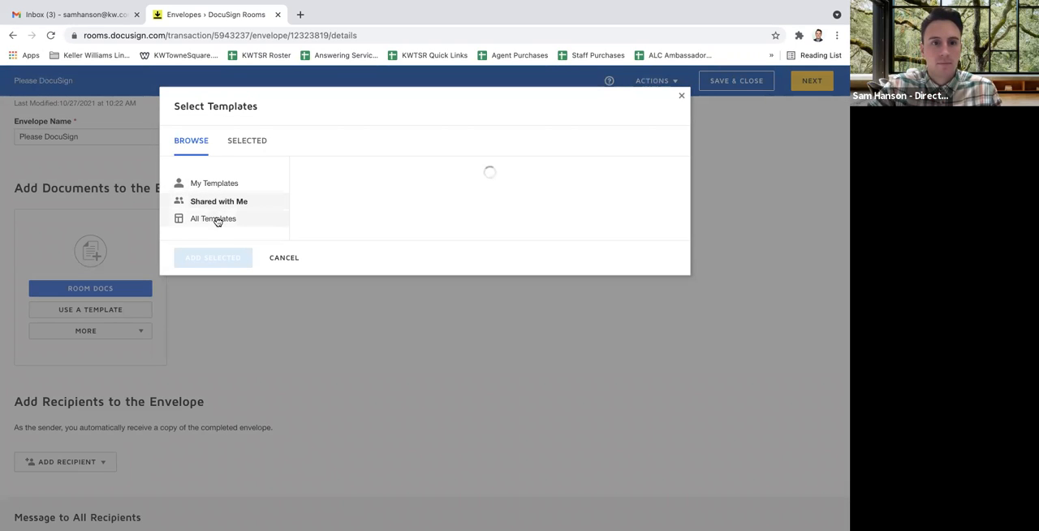
pyautogui.click(215, 221)
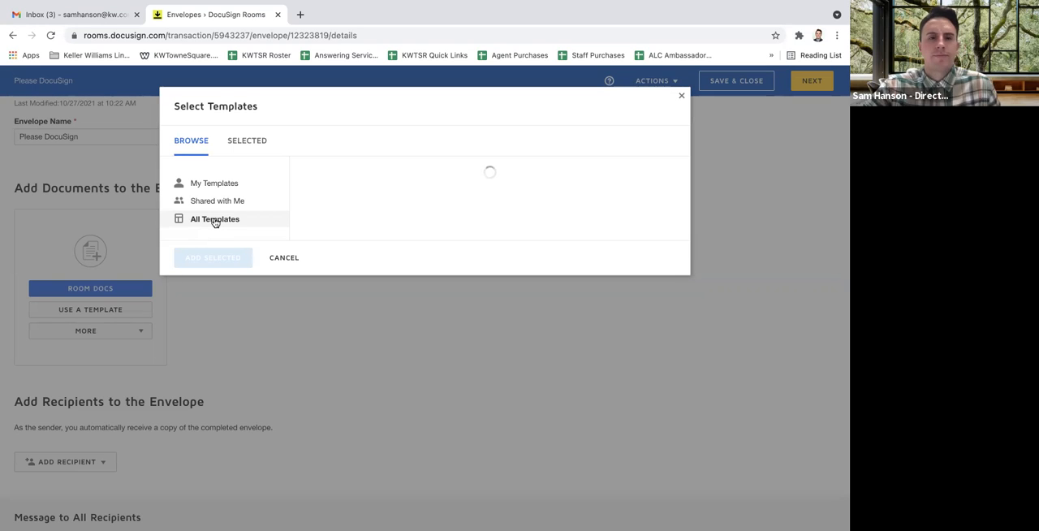
pyautogui.click(224, 185)
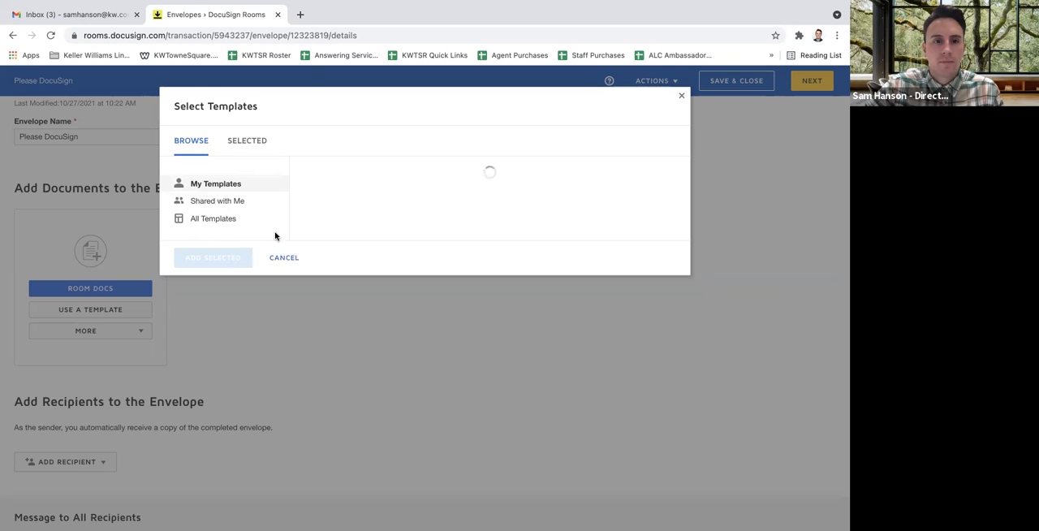
pyautogui.click(244, 144)
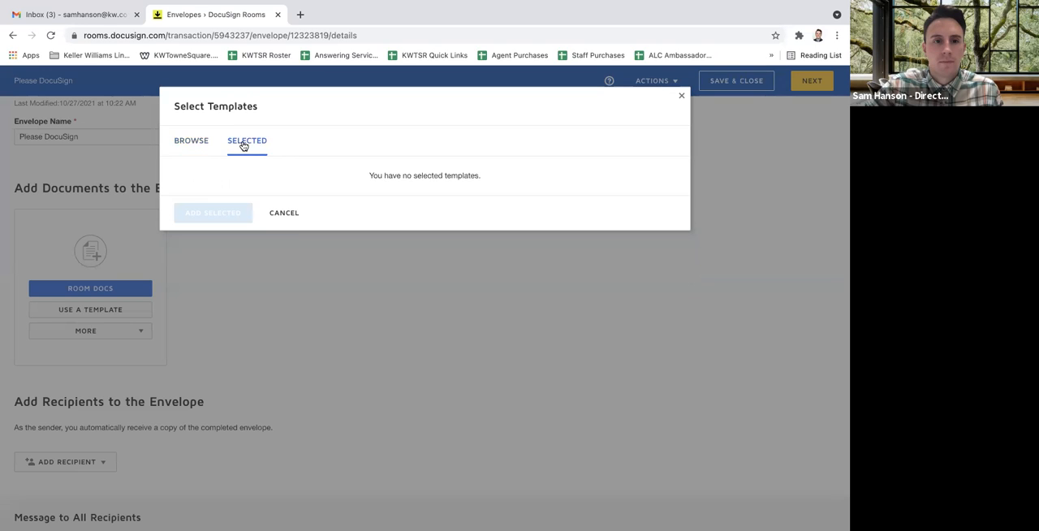
pyautogui.rightClick(173, 144)
pyautogui.click(174, 144)
pyautogui.click(181, 143)
pyautogui.click(220, 219)
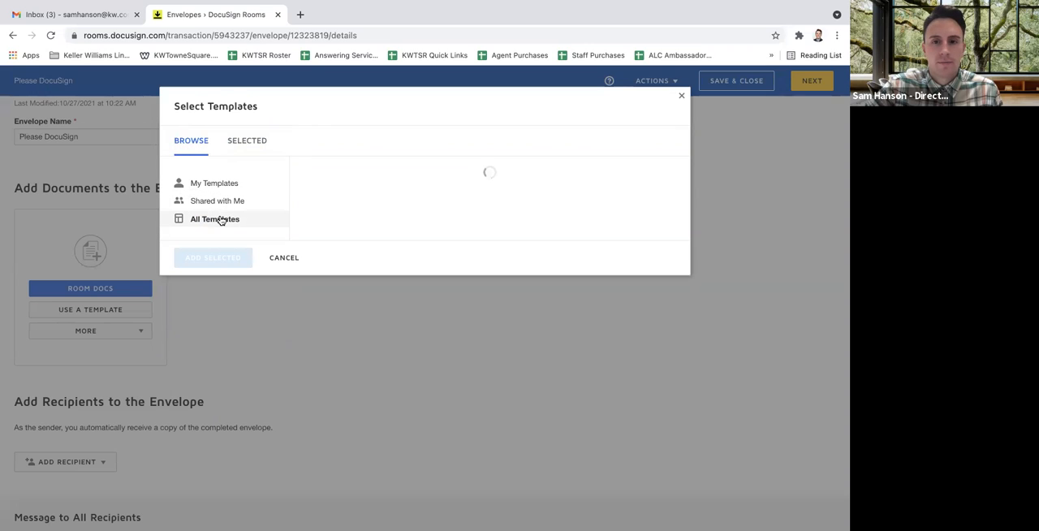
pyautogui.click(681, 99)
# Check the personal My Documents folder and the extra actions offered for the DocusSign Class - 10.27.21 form template
pyautogui.click(11, 36)
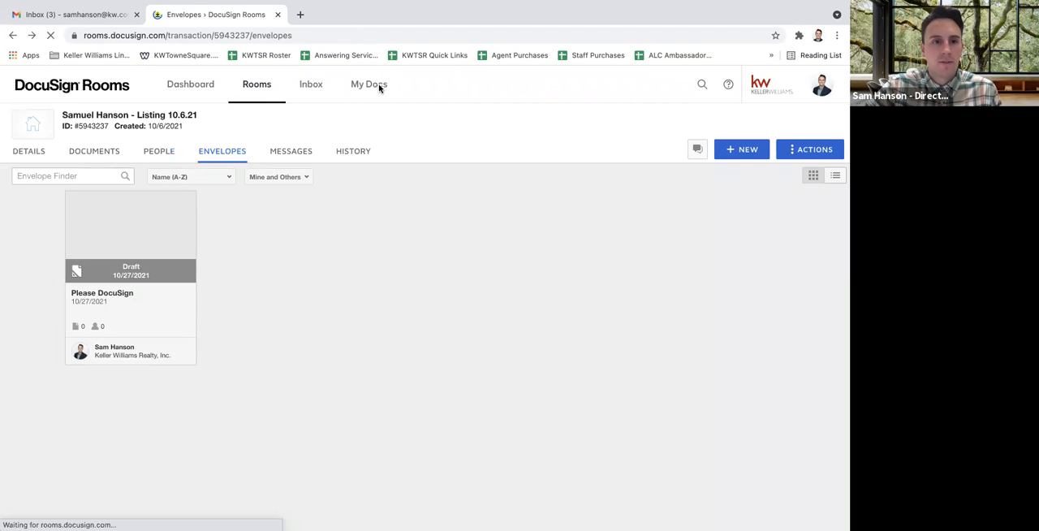
pyautogui.click(380, 87)
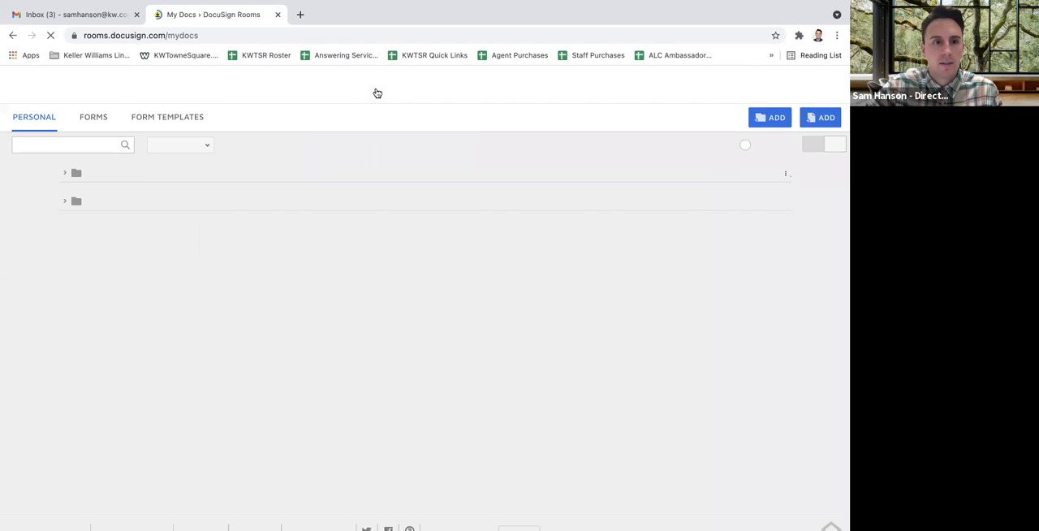
pyautogui.click(68, 201)
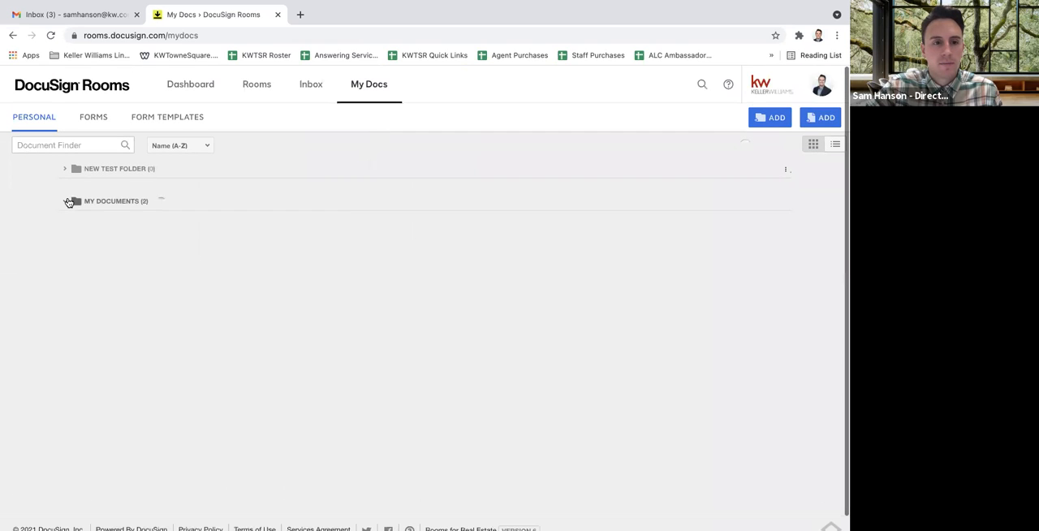
pyautogui.click(172, 121)
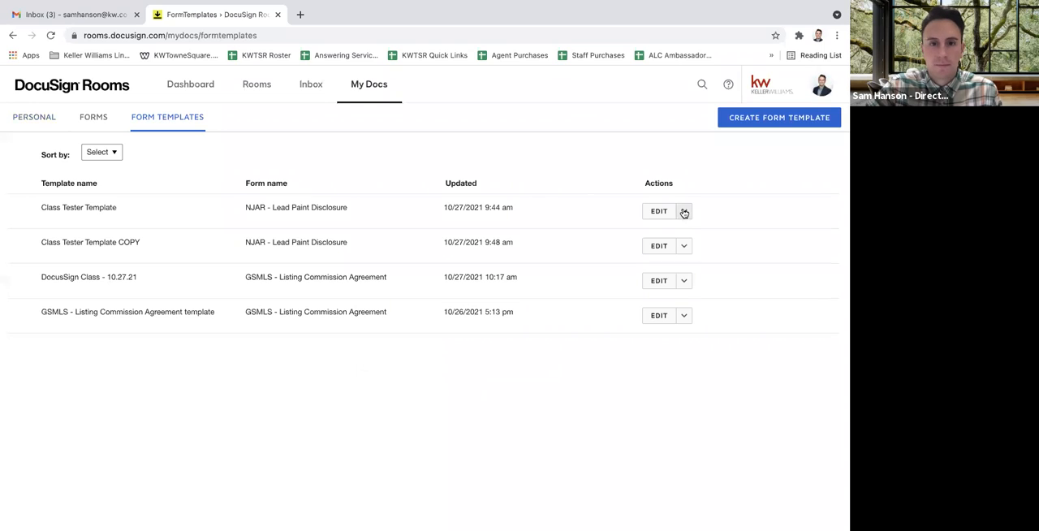
pyautogui.rightClick(685, 281)
pyautogui.click(685, 282)
pyautogui.click(686, 282)
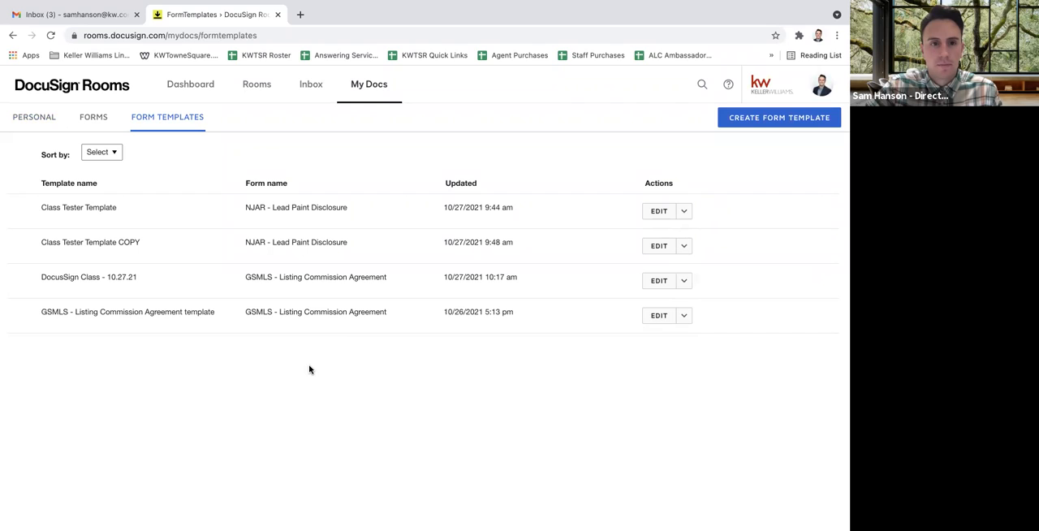
# Open the Listing 10.6.21 room that has an address and create a new envelope in it
pyautogui.click(249, 86)
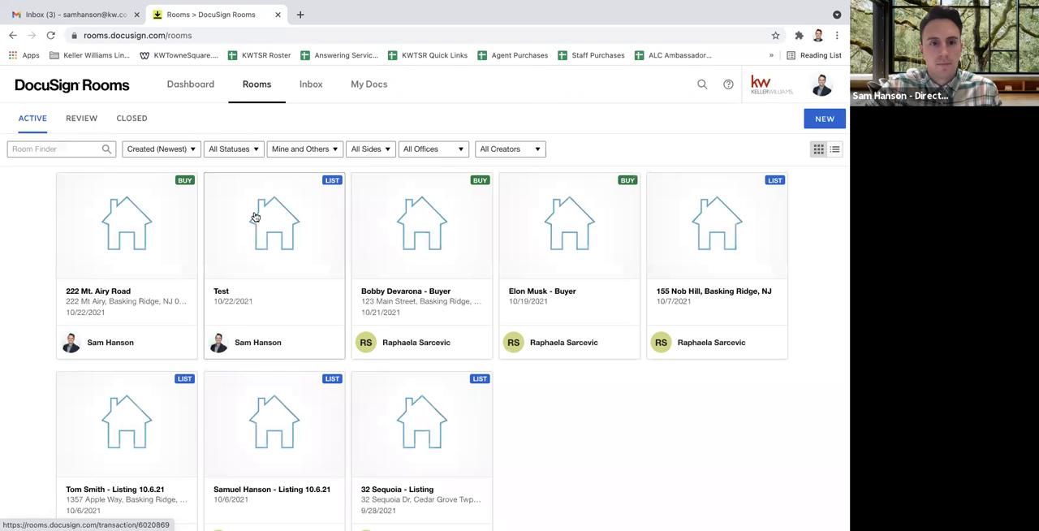
pyautogui.scroll(-1, 289, 289)
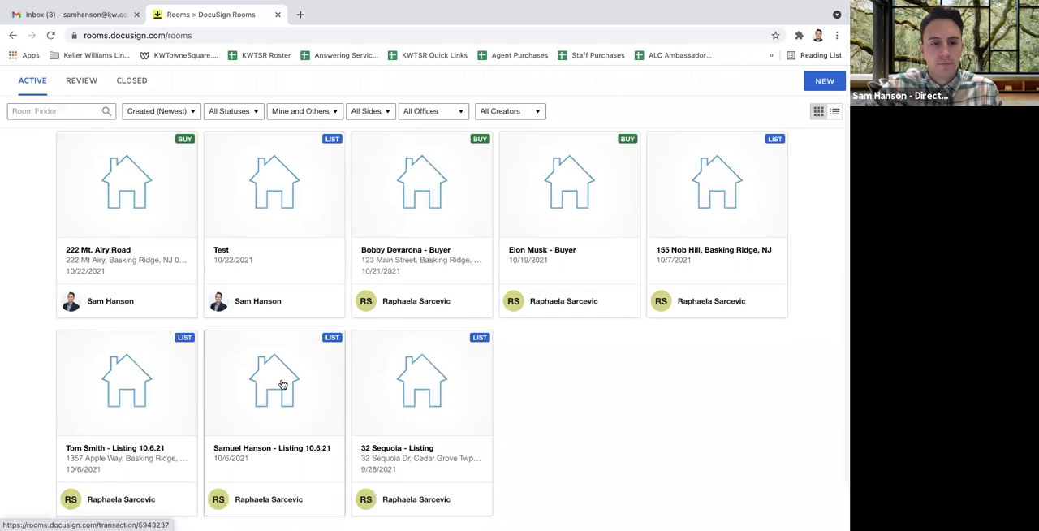
pyautogui.click(147, 393)
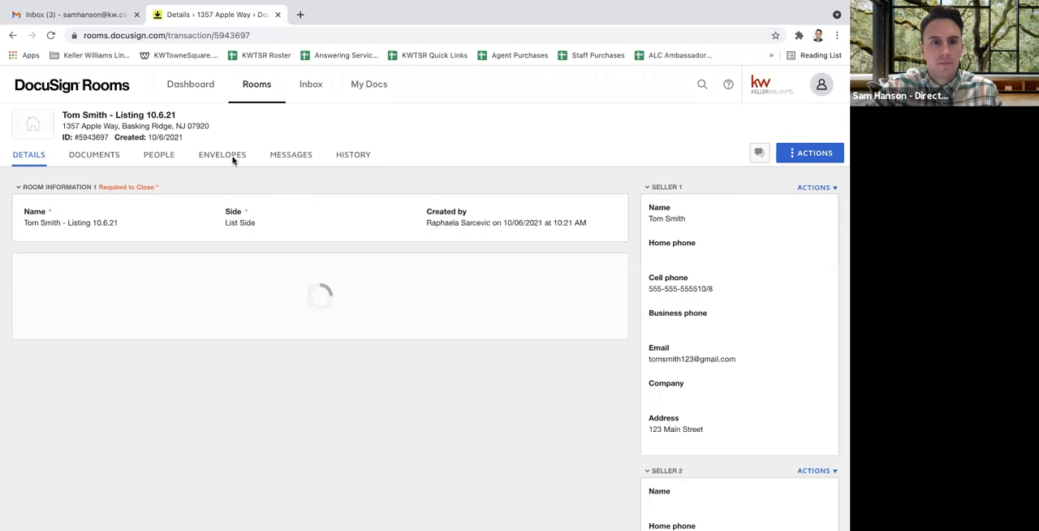
pyautogui.click(232, 159)
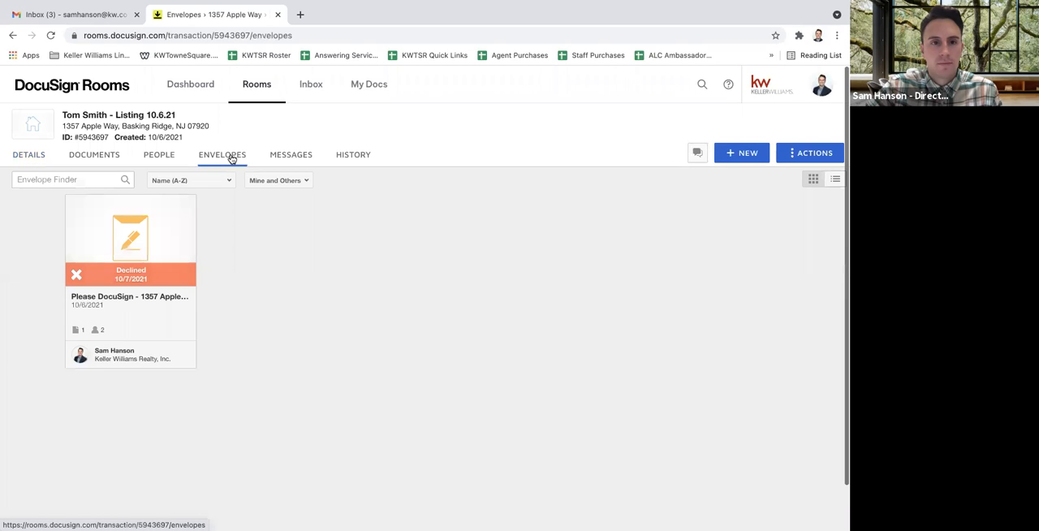
pyautogui.click(746, 155)
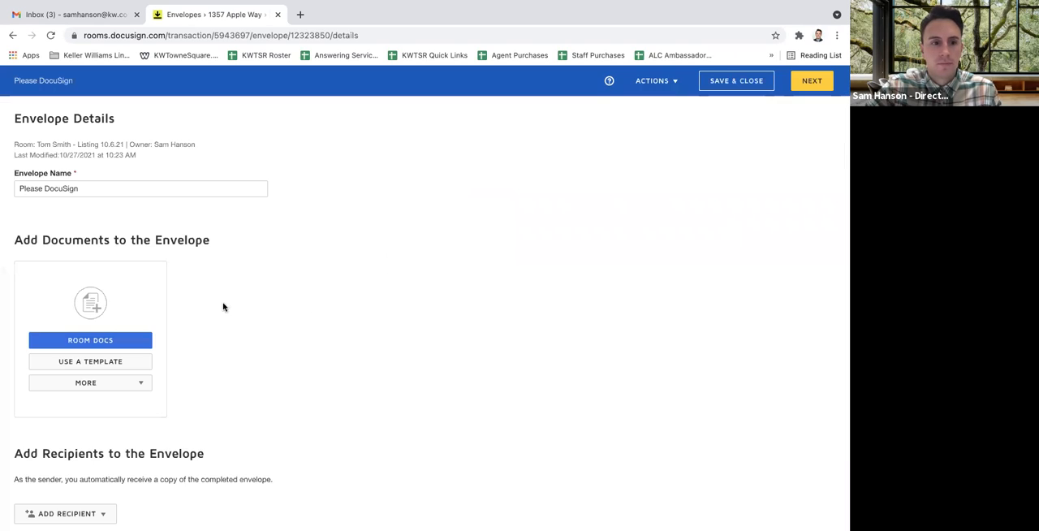
# Check the new envelope's My Templates list for a template to use, and cancel the selection
pyautogui.doubleClick(114, 363)
pyautogui.rightClick(116, 365)
pyautogui.click(98, 365)
pyautogui.click(93, 364)
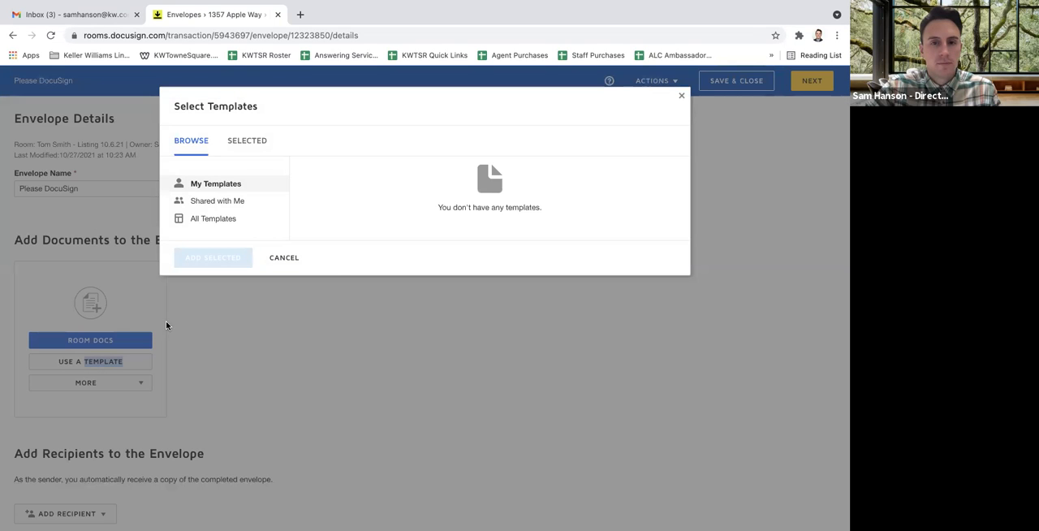
pyautogui.click(286, 258)
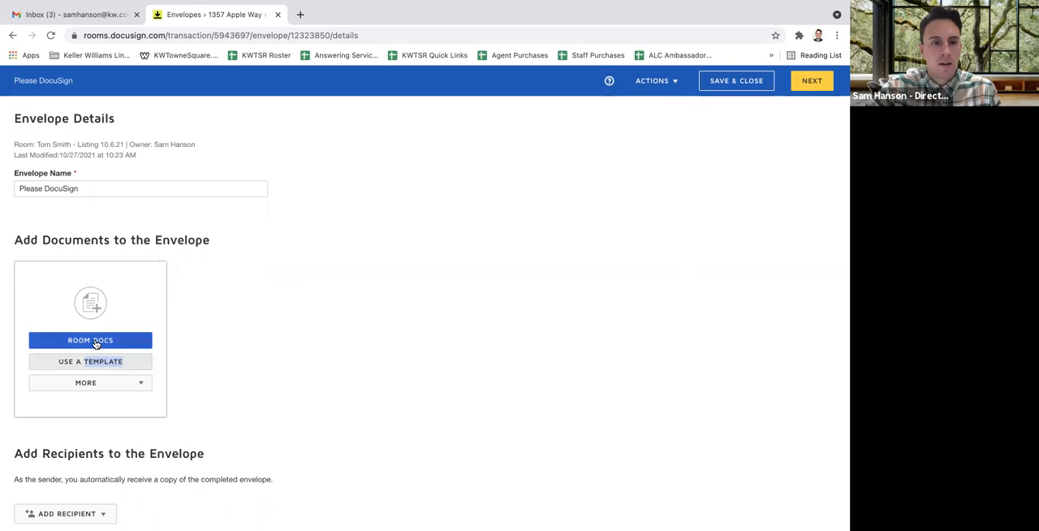
# Check the room documents, templates and other upload sources available for the new envelope, without adding any
pyautogui.click(113, 340)
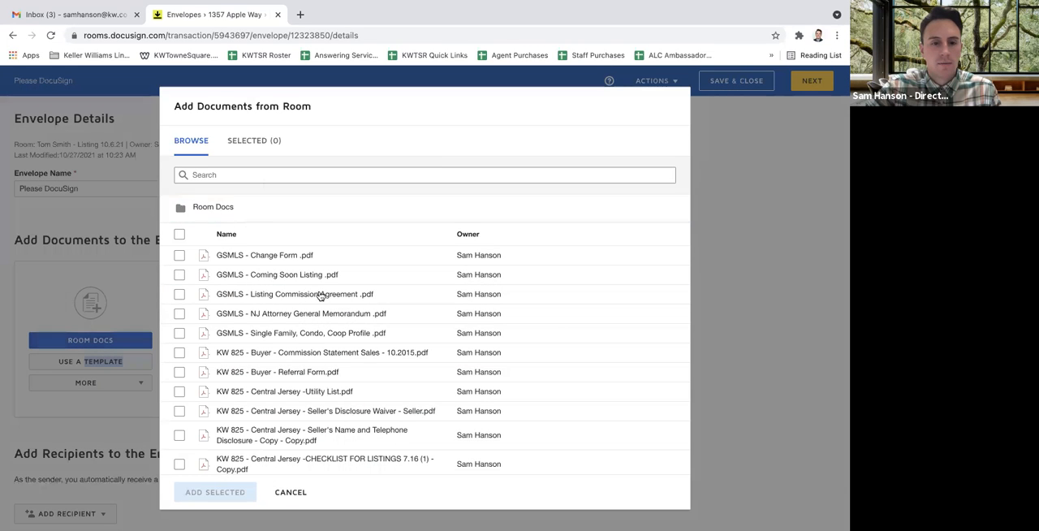
pyautogui.scroll(-10, 320, 294)
pyautogui.click(292, 492)
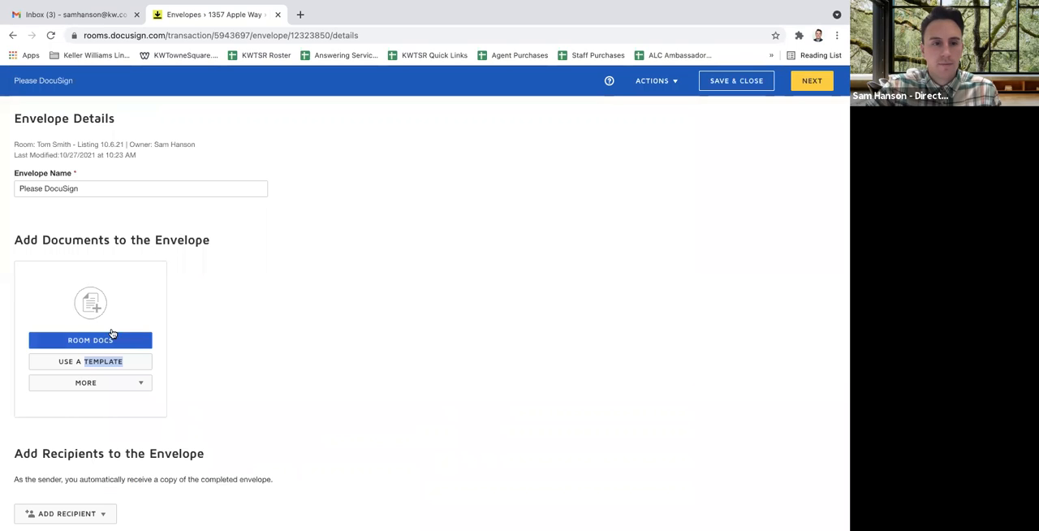
pyautogui.click(105, 362)
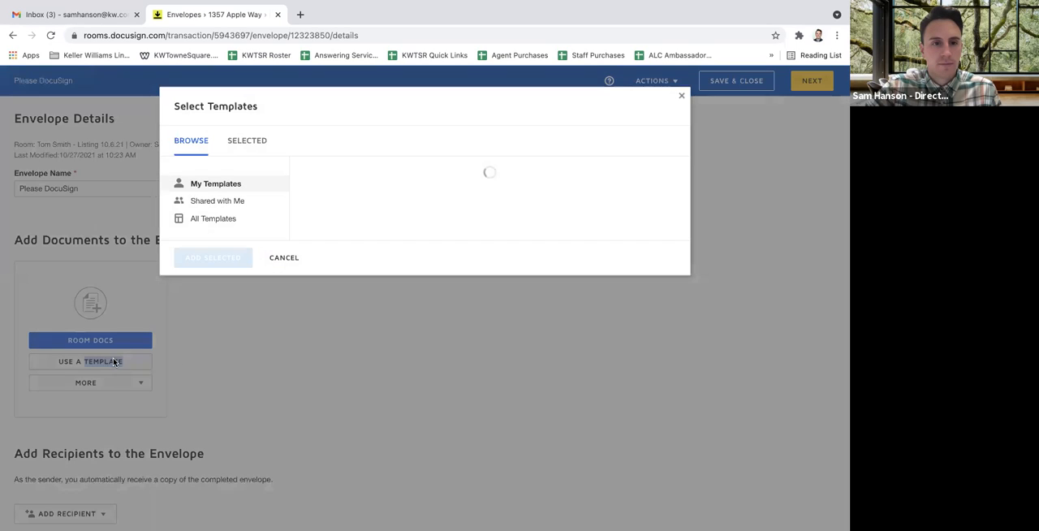
pyautogui.click(200, 360)
pyautogui.click(128, 385)
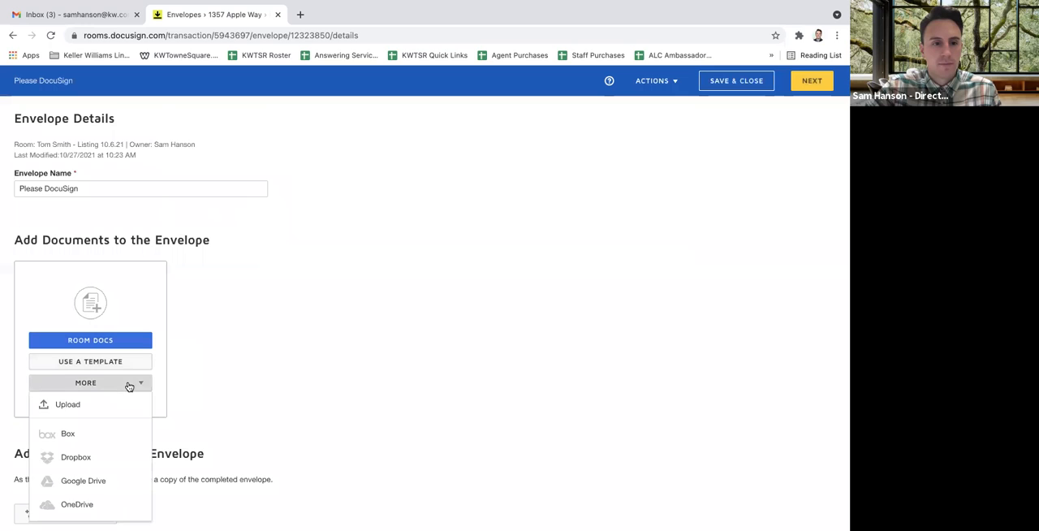
pyautogui.click(273, 364)
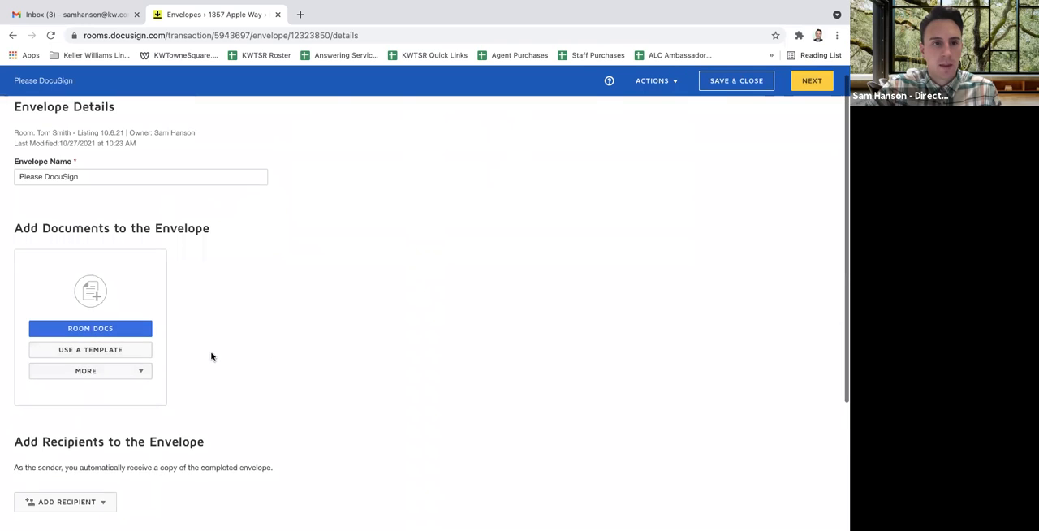
# Browse the envelope's My Templates, Shared with Me and All Templates lists, then check the actions offered for the envelope
pyautogui.click(114, 361)
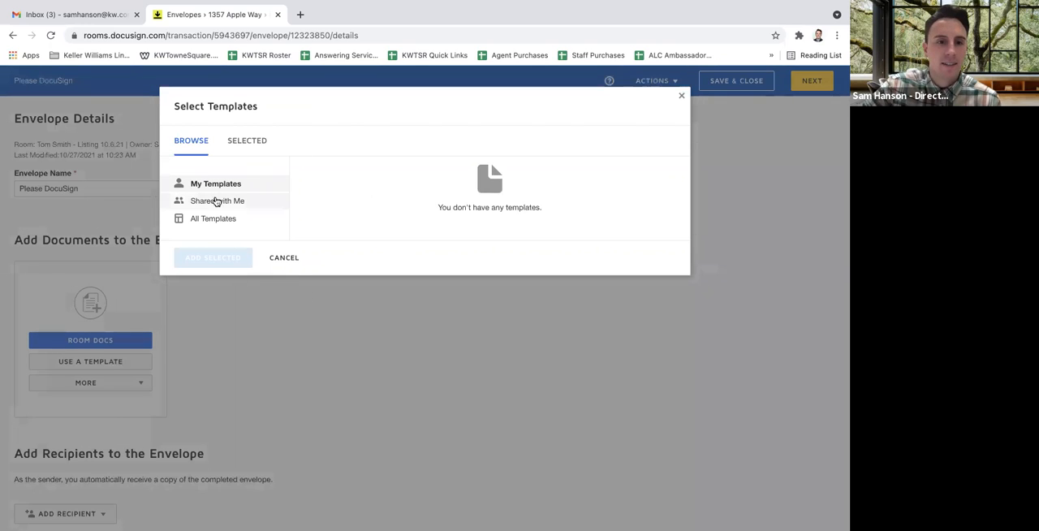
pyautogui.click(213, 201)
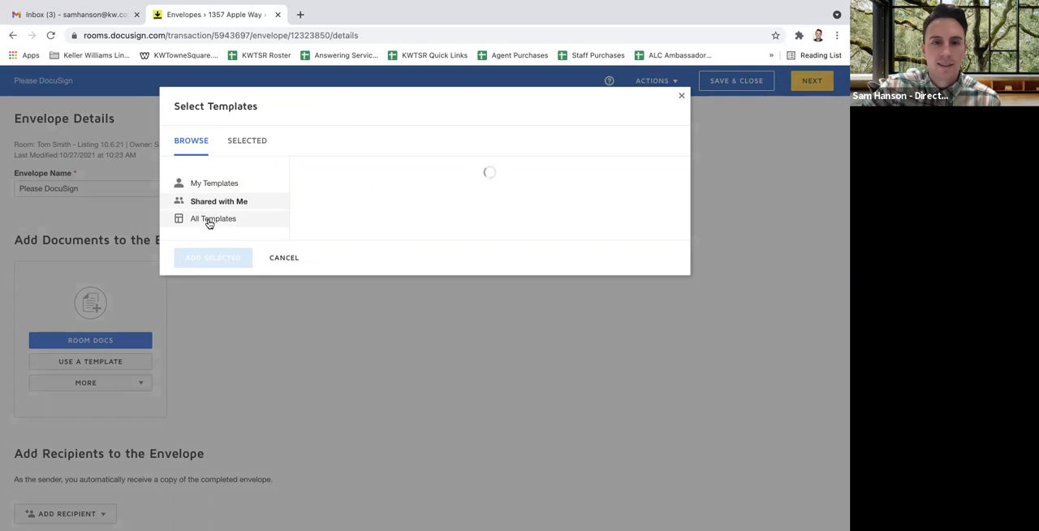
pyautogui.click(208, 222)
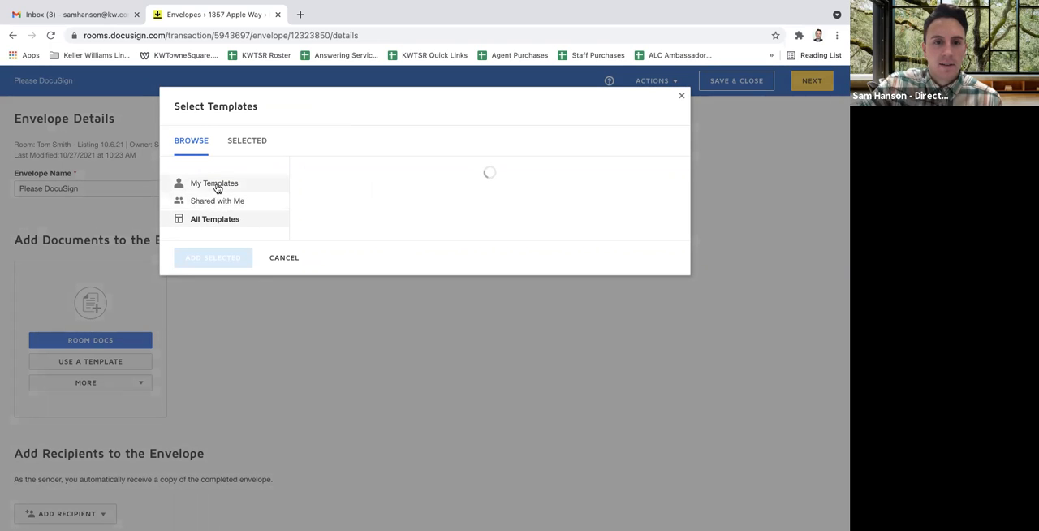
pyautogui.click(215, 184)
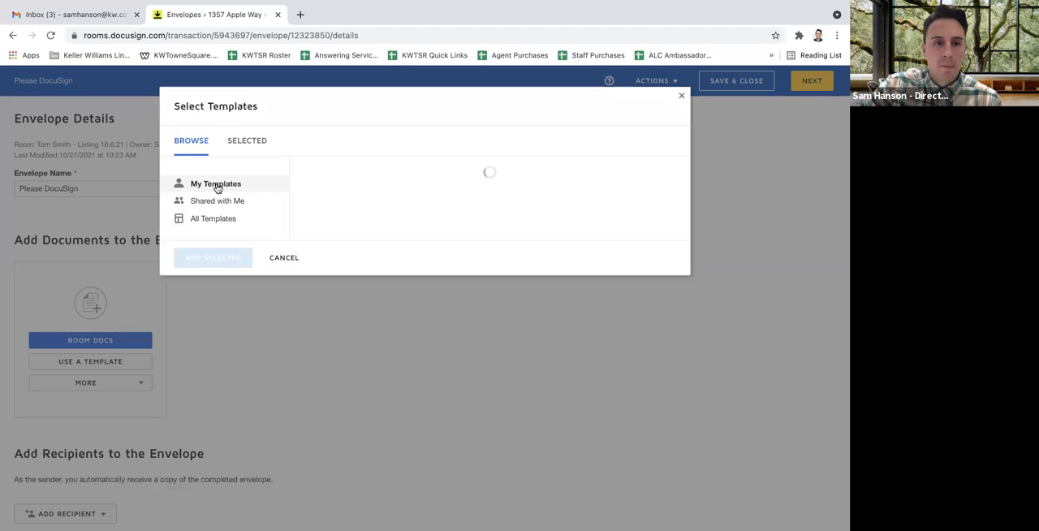
pyautogui.click(681, 97)
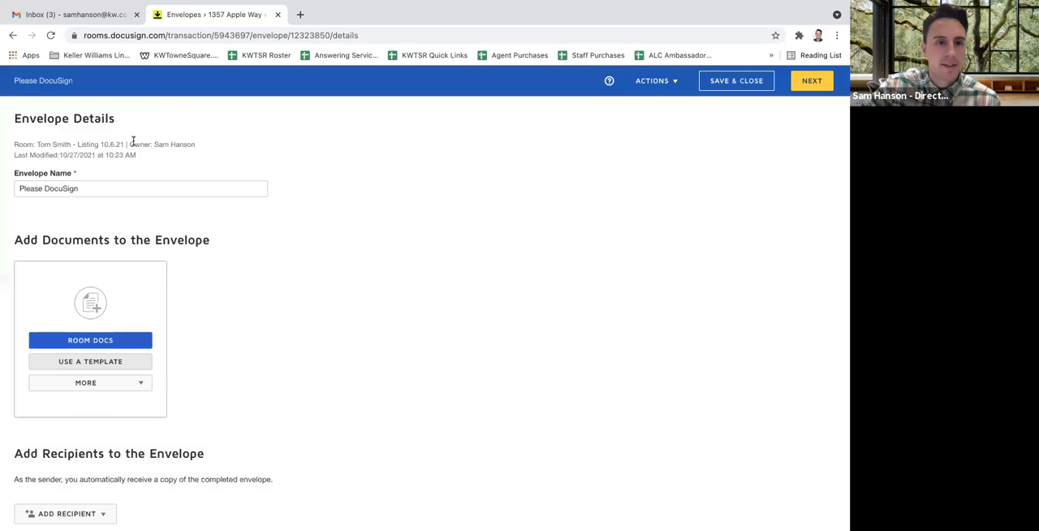
pyautogui.click(673, 83)
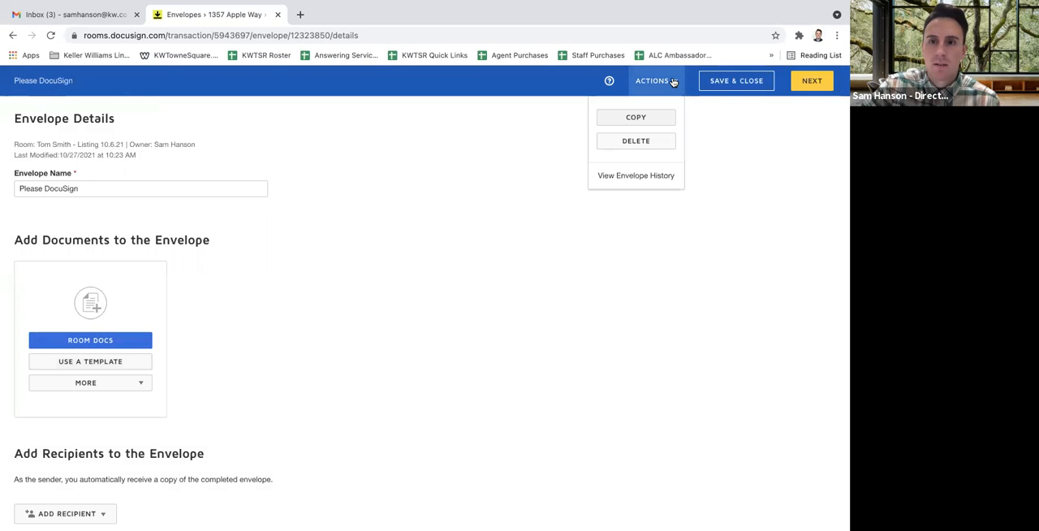
pyautogui.click(683, 299)
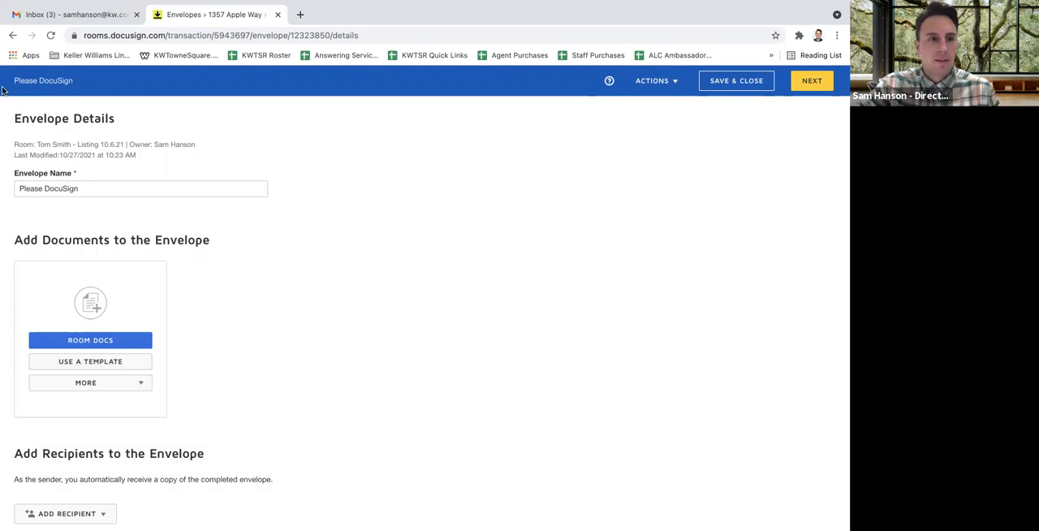
# Leave the envelope and check the extra actions offered for the DocusSign Class - 10.27.21 form template in My Docs
pyautogui.click(13, 35)
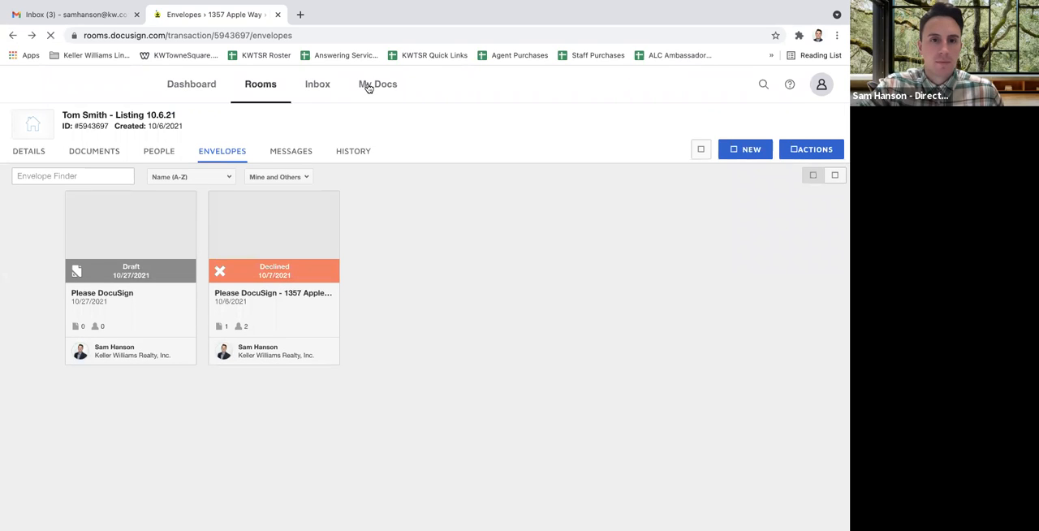
pyautogui.click(368, 86)
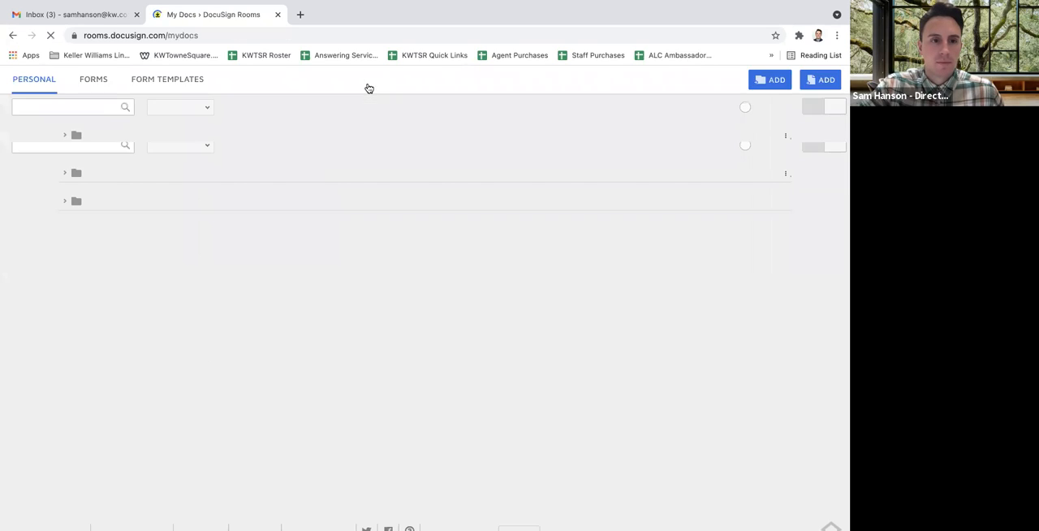
pyautogui.click(186, 118)
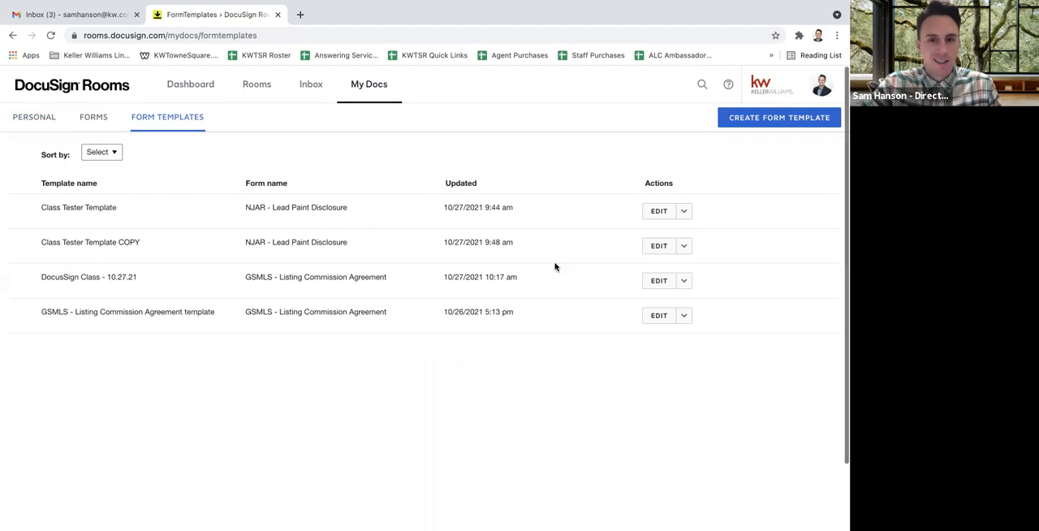
pyautogui.click(687, 282)
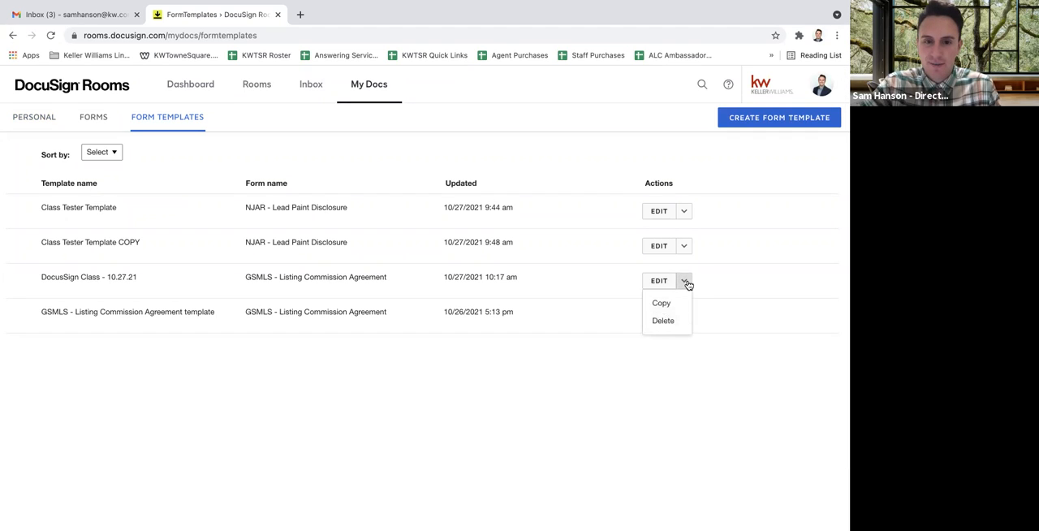
# Open the DocusSign Class - 10.27.21 form template for editing, check its other actions, and save and close it
pyautogui.click(657, 280)
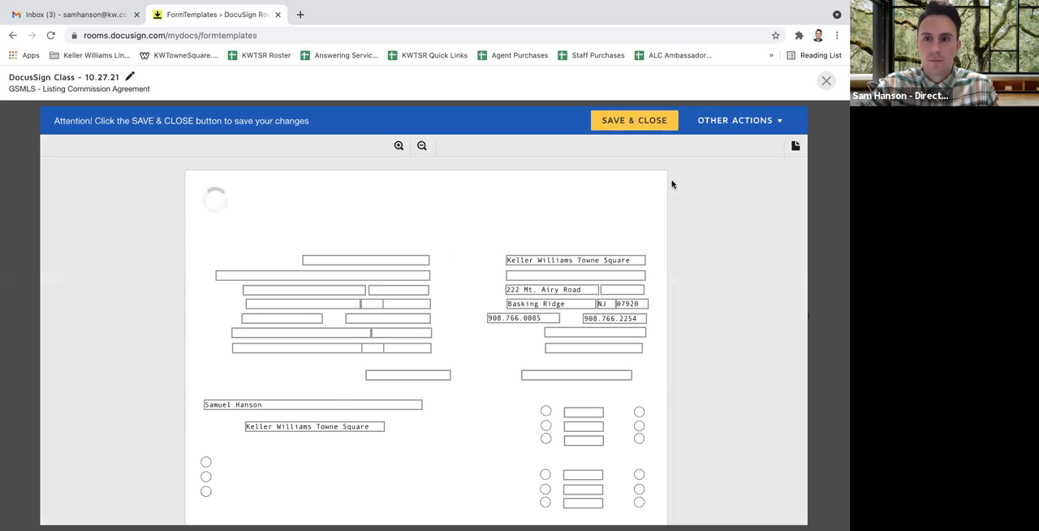
pyautogui.click(742, 120)
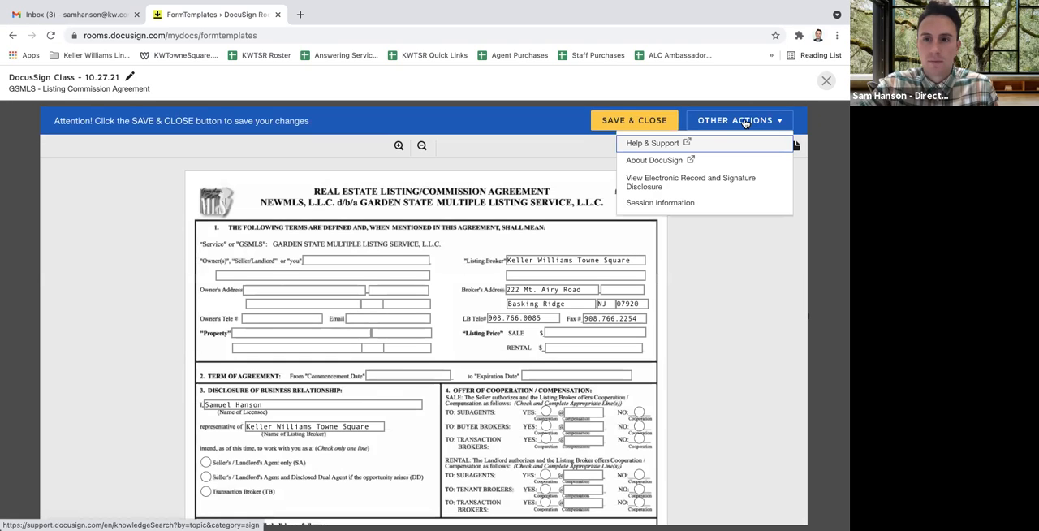
pyautogui.click(730, 234)
pyautogui.click(622, 124)
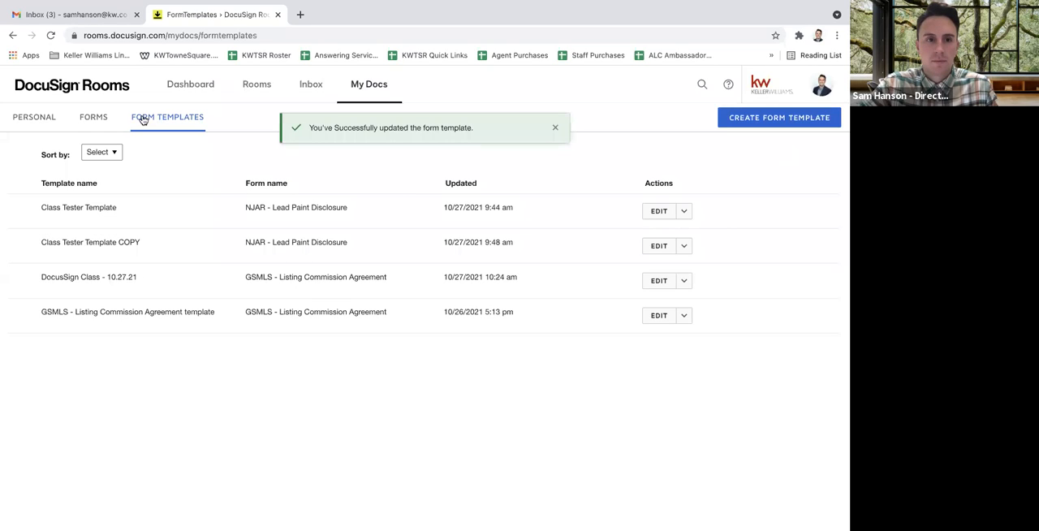
# Open the Listing 10.6.21 room that has no address and create a new envelope in it
pyautogui.click(91, 118)
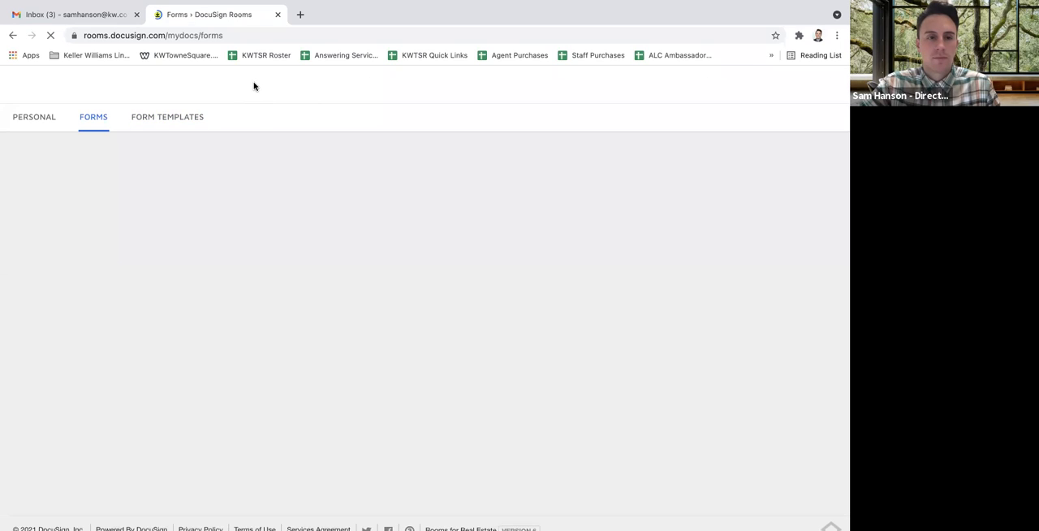
pyautogui.click(256, 85)
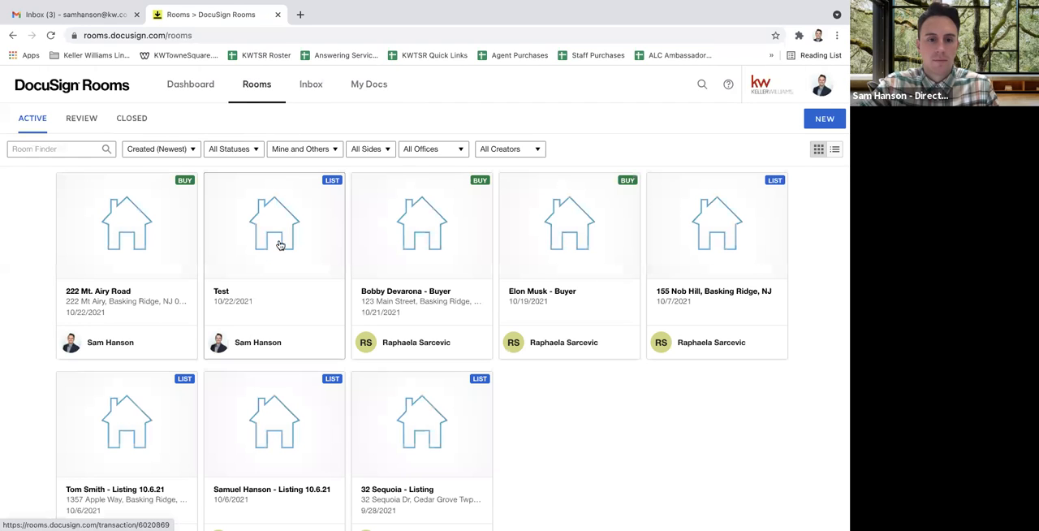
pyautogui.click(276, 435)
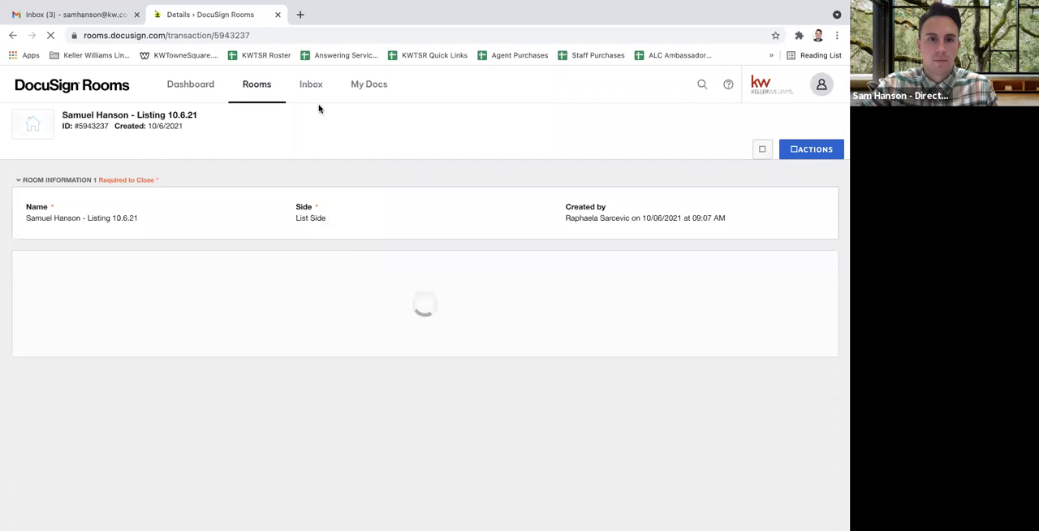
pyautogui.click(225, 155)
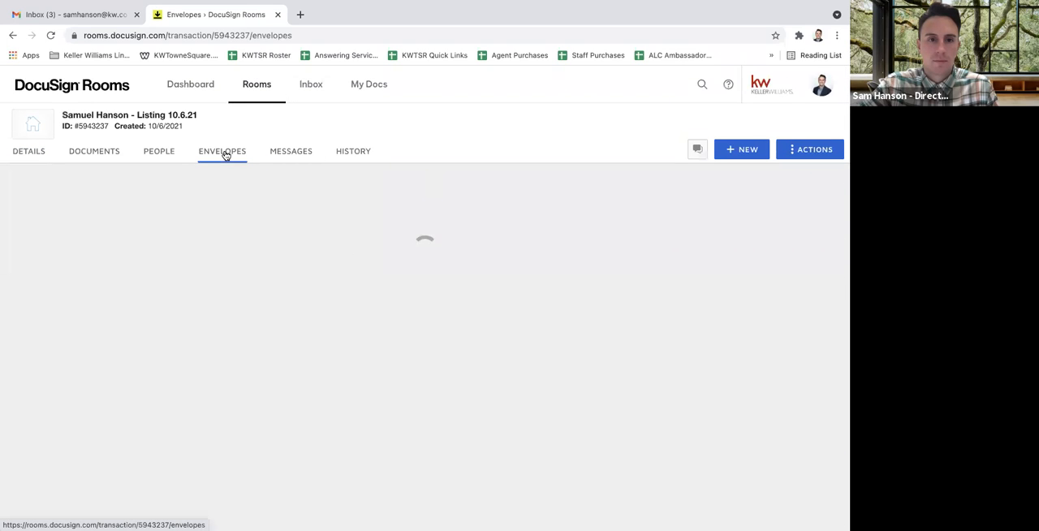
pyautogui.click(794, 156)
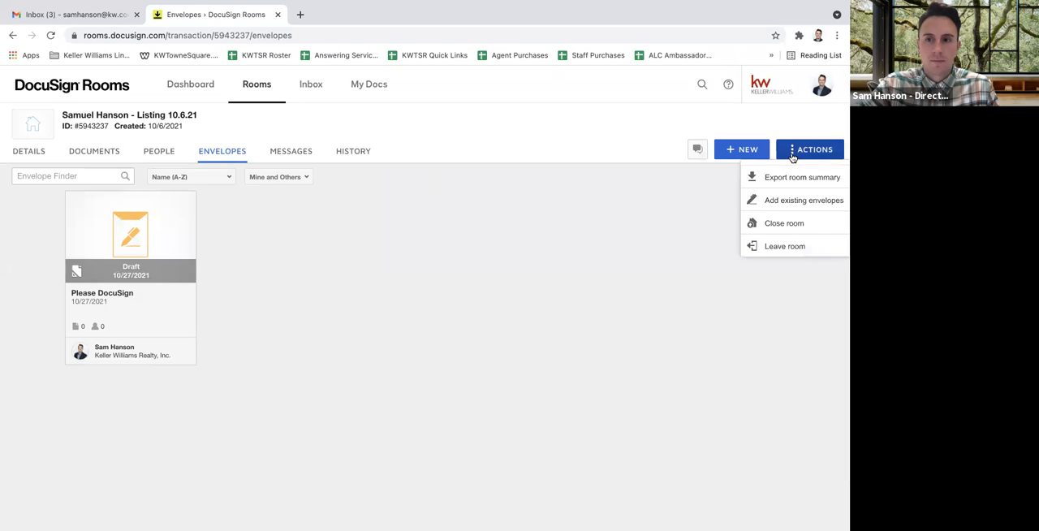
pyautogui.click(741, 155)
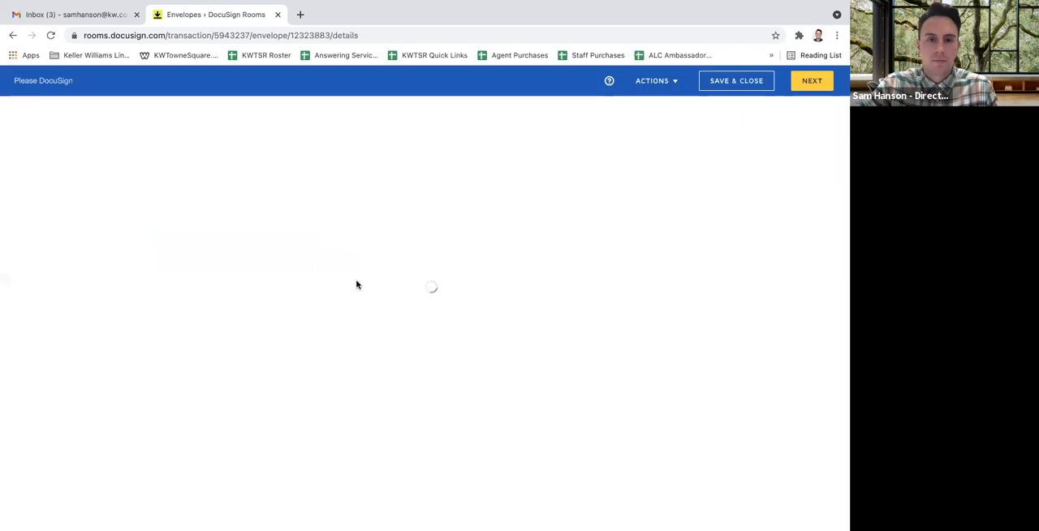
# Look through the new envelope's My Templates, All Templates and Shared with Me lists, and cancel the template selection
pyautogui.click(93, 361)
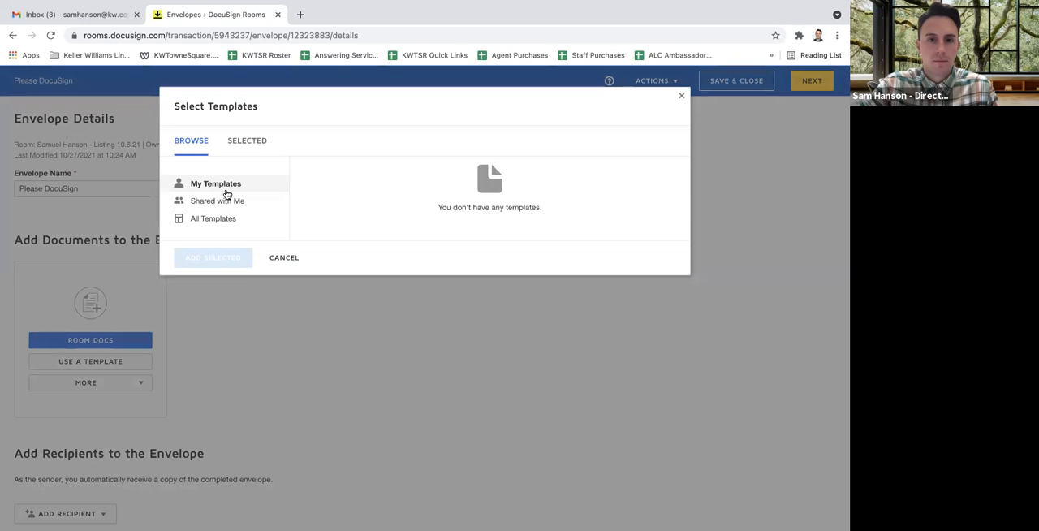
pyautogui.click(210, 220)
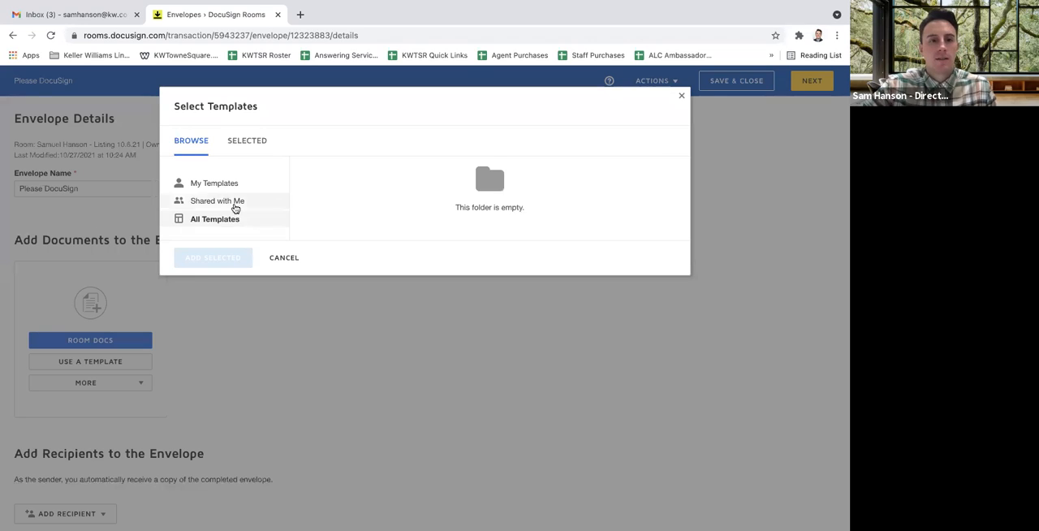
pyautogui.click(231, 202)
pyautogui.click(225, 191)
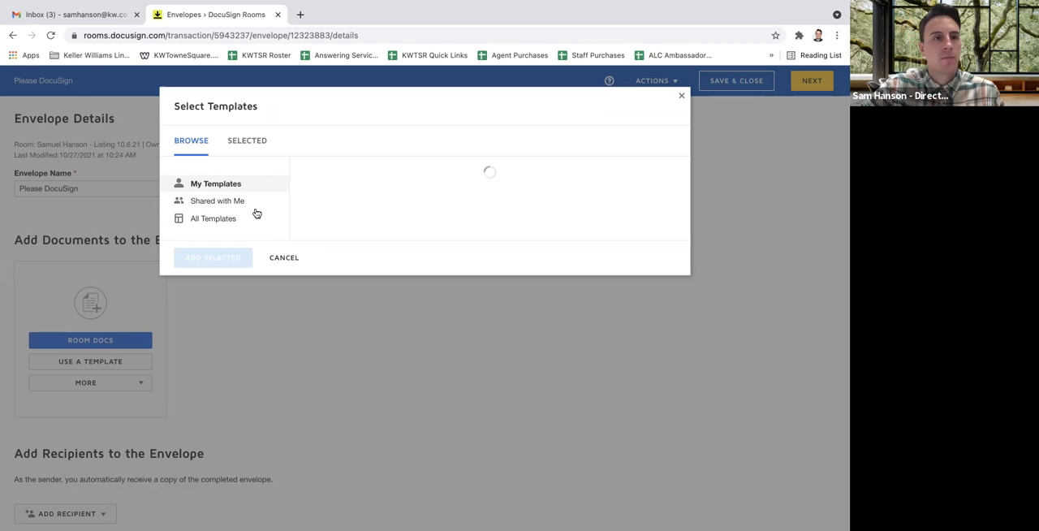
pyautogui.click(283, 259)
# Check which room documents and other upload sources can be added to this envelope, without adding any
pyautogui.scroll(-2, 284, 341)
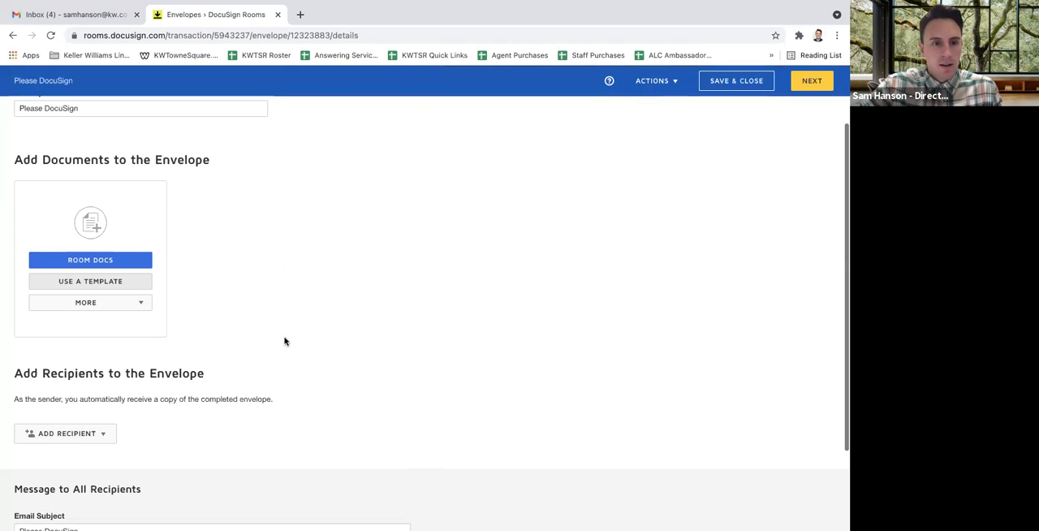
pyautogui.scroll(1, 284, 341)
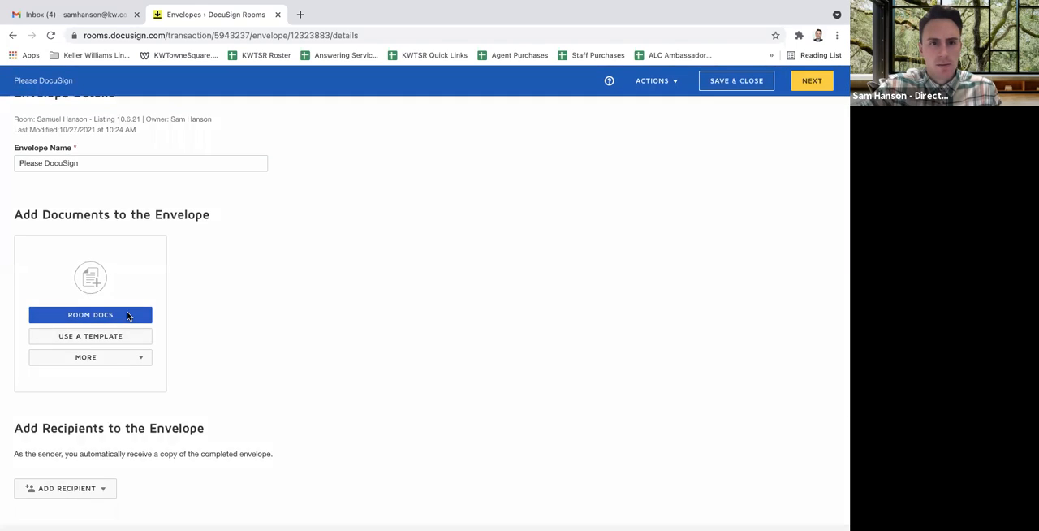
pyautogui.click(127, 315)
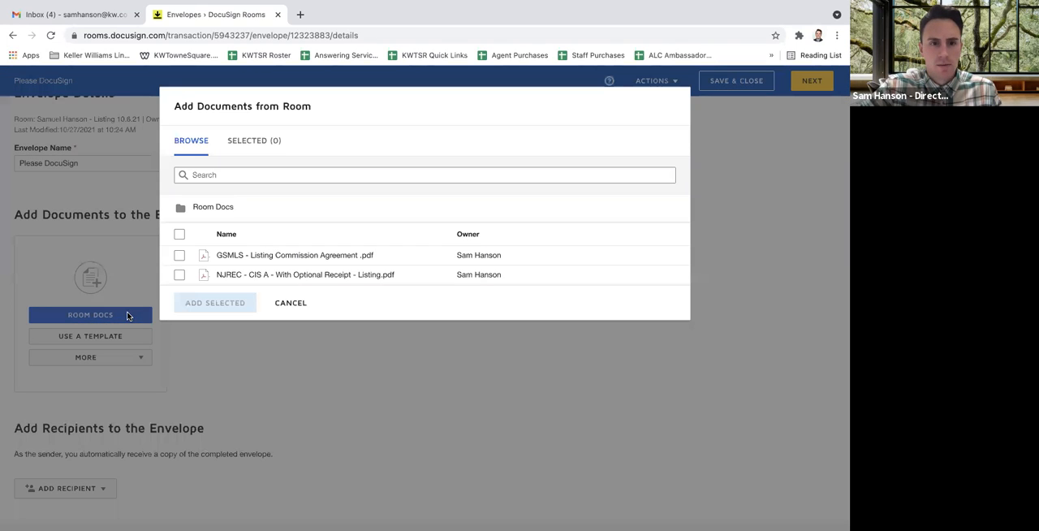
pyautogui.click(291, 310)
pyautogui.click(134, 362)
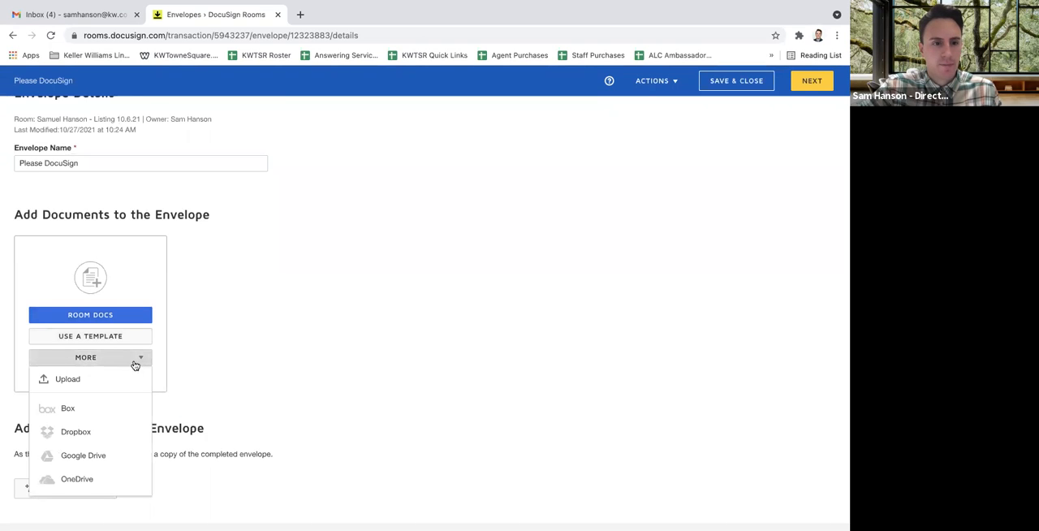
pyautogui.click(328, 376)
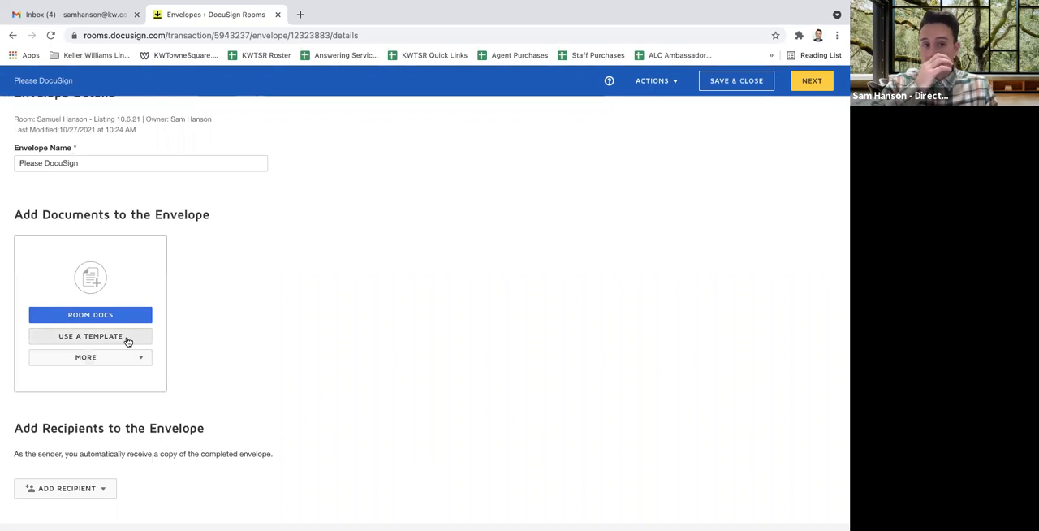
# Recheck the envelope's My Templates list and cancel the template selection
pyautogui.scroll(1, 162, 350)
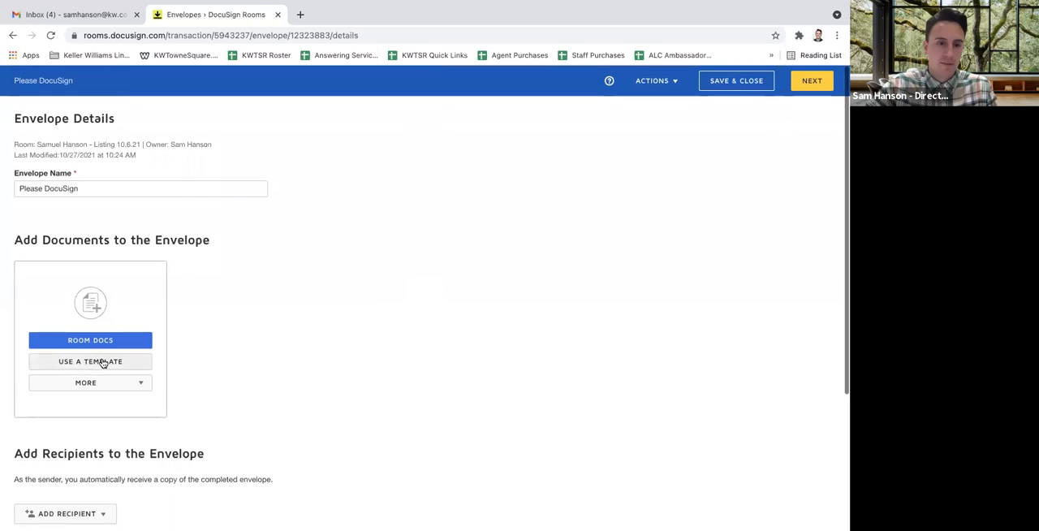
pyautogui.click(101, 363)
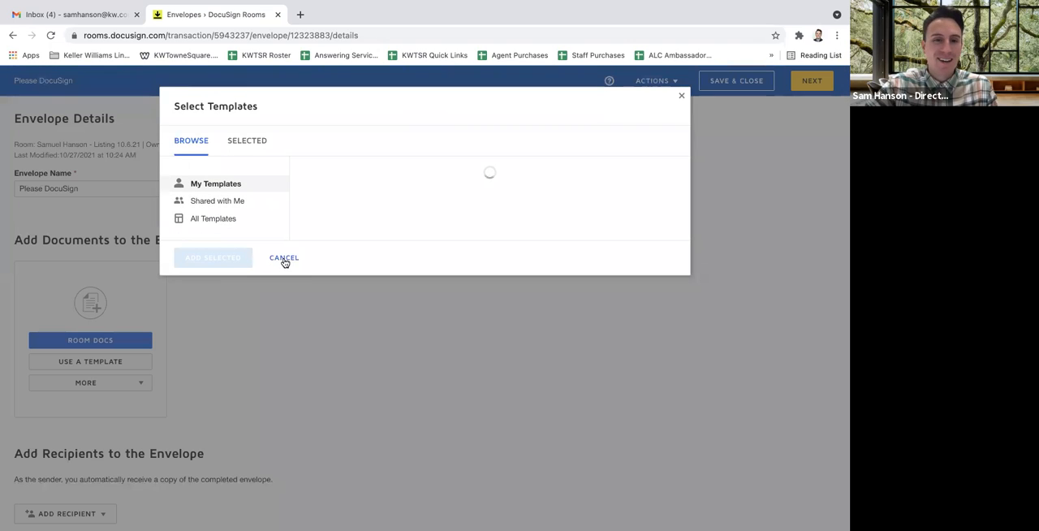
pyautogui.click(284, 259)
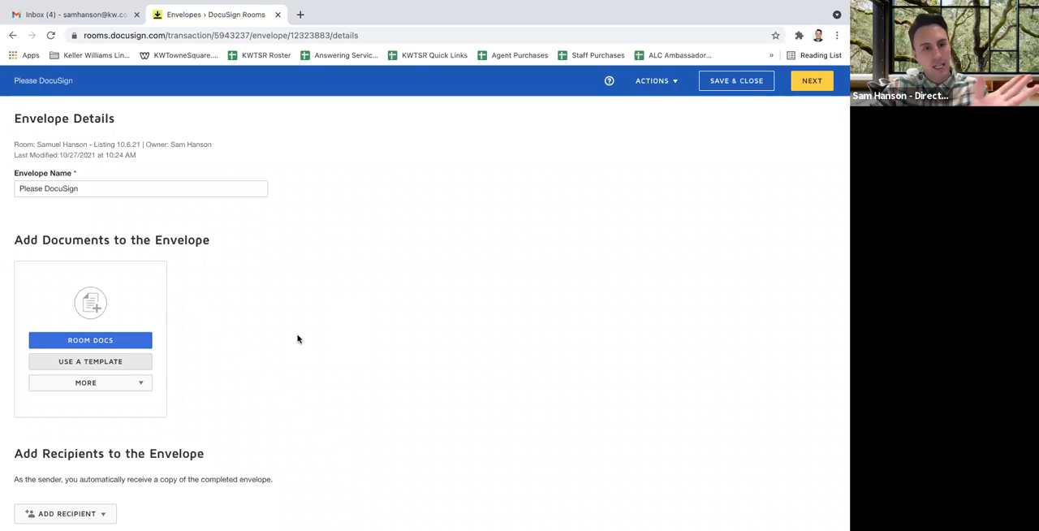
# Review the envelope's sections for adding recipients and writing the message to all recipients
pyautogui.scroll(-1, 297, 337)
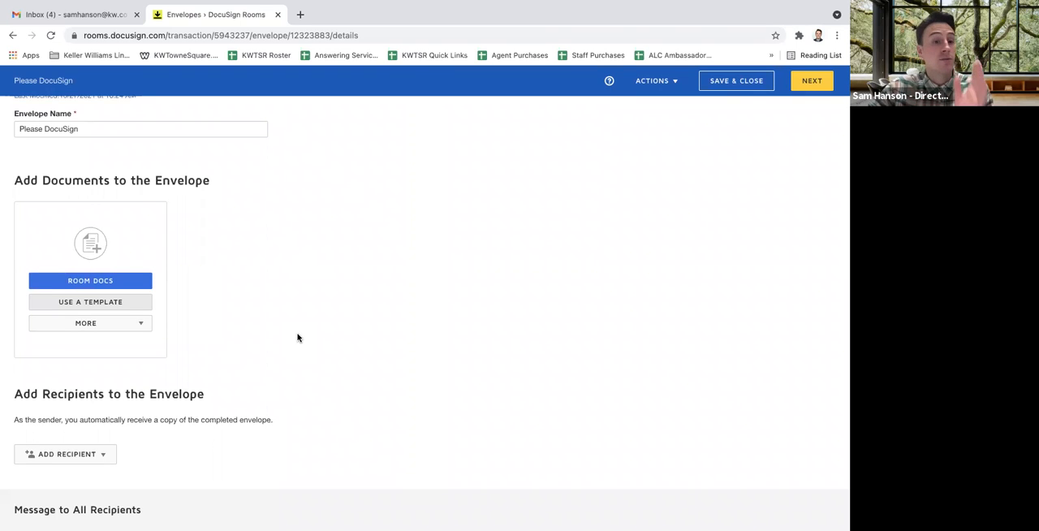
pyautogui.scroll(-1, 297, 338)
pyautogui.scroll(-1, 297, 338)
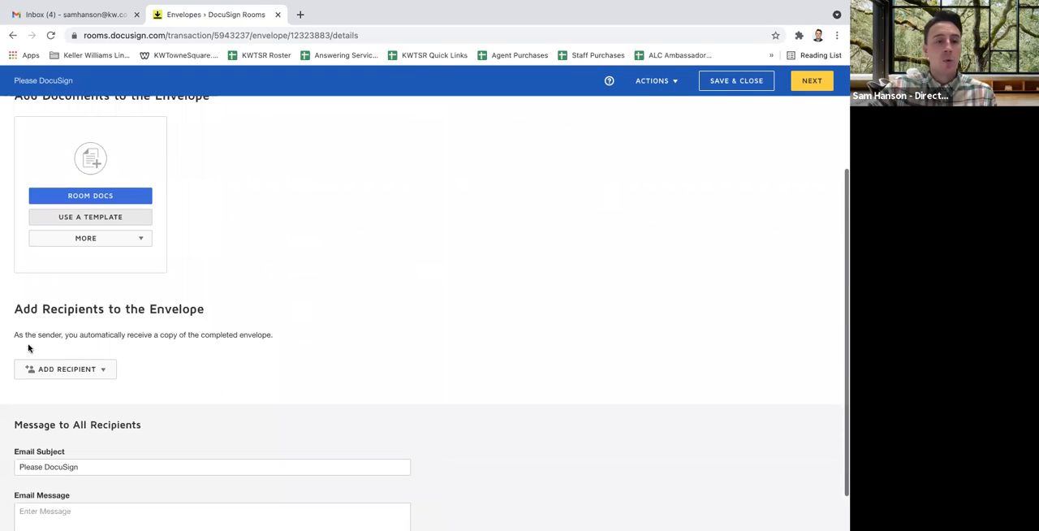